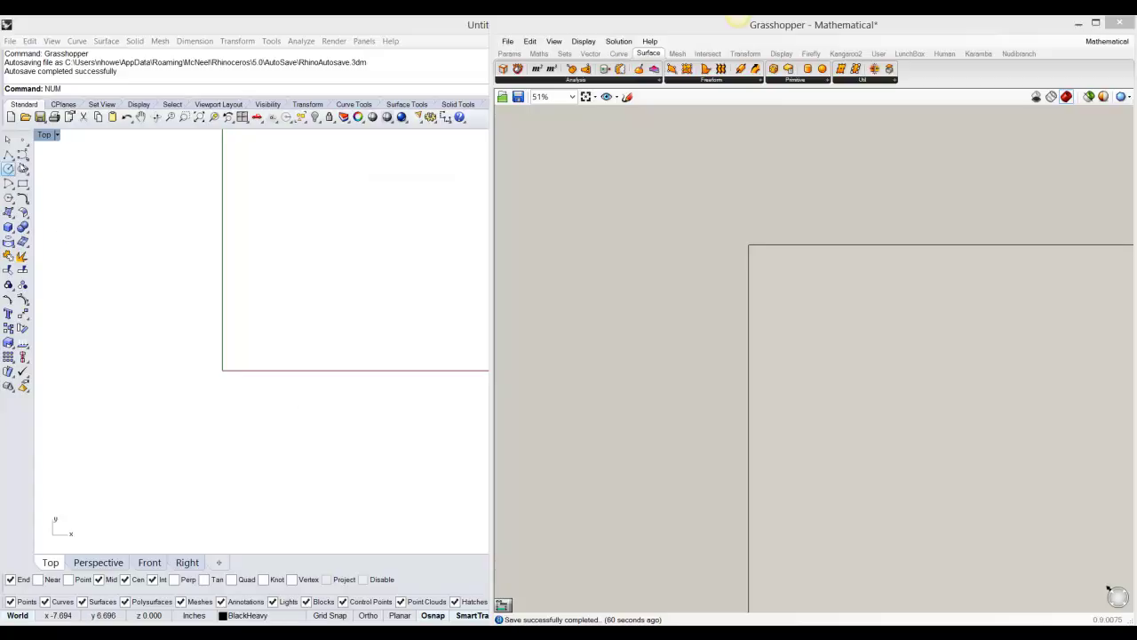
Draw an open, gently waving control-point curve in the Top view, just above the x axis.
left_click(22, 155)
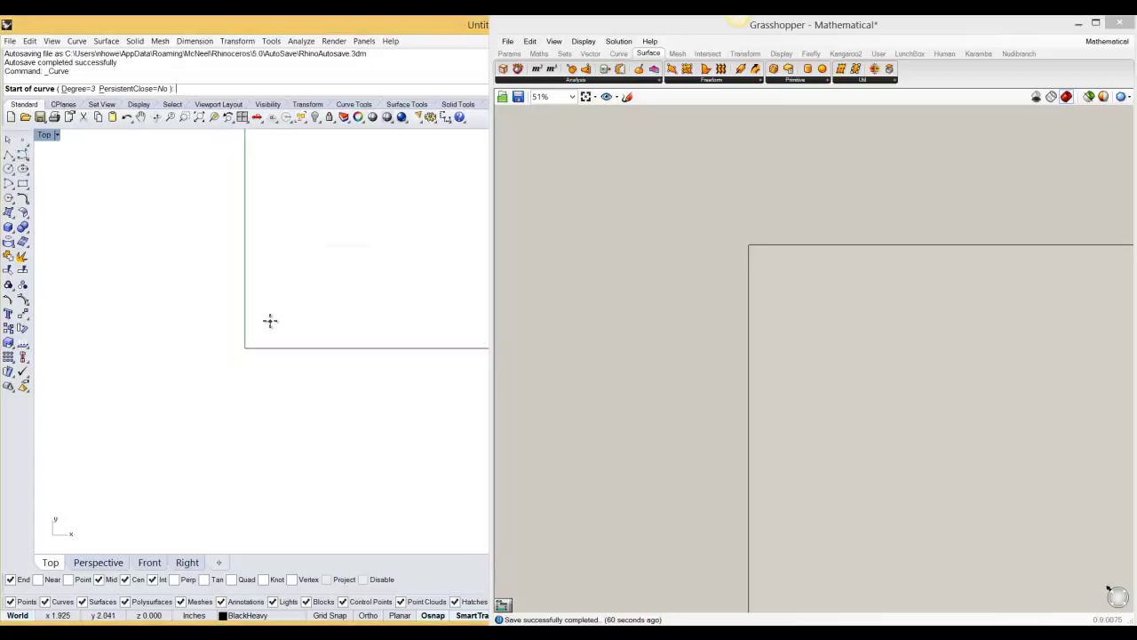
left_click(150, 344)
left_click(239, 322)
left_click(356, 354)
left_click(449, 331)
left_click(455, 343)
key("Return")
Draw a second open control-point curve, arched upward, above the first one.
key("Return")
left_click(458, 256)
left_click(350, 196)
left_click(216, 185)
left_click(124, 234)
key("Return")
Shift the upper curve slightly toward positive x and y, and pull its second control point down for an S-shape.
mouse_move(291, 254)
right_mouse_down()
mouse_move(240, 269)
mouse_move(294, 262)
right_mouse_up()
scroll(244, 262, "up", 2)
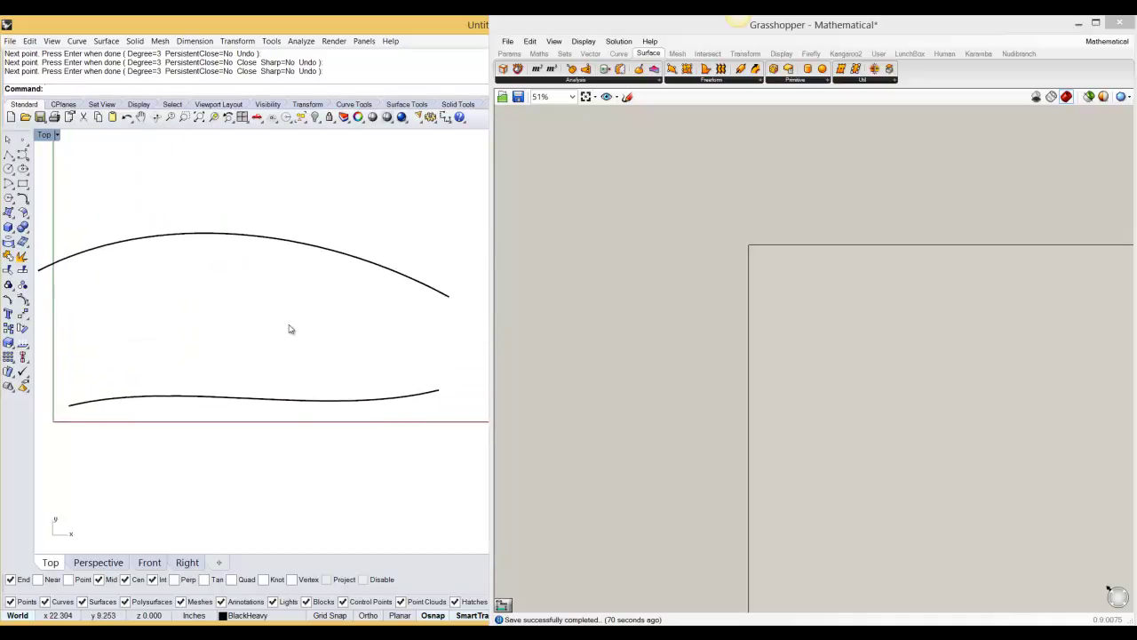
scroll(353, 320, "down", 2)
scroll(208, 312, "up", 3)
scroll(213, 298, "down", 2)
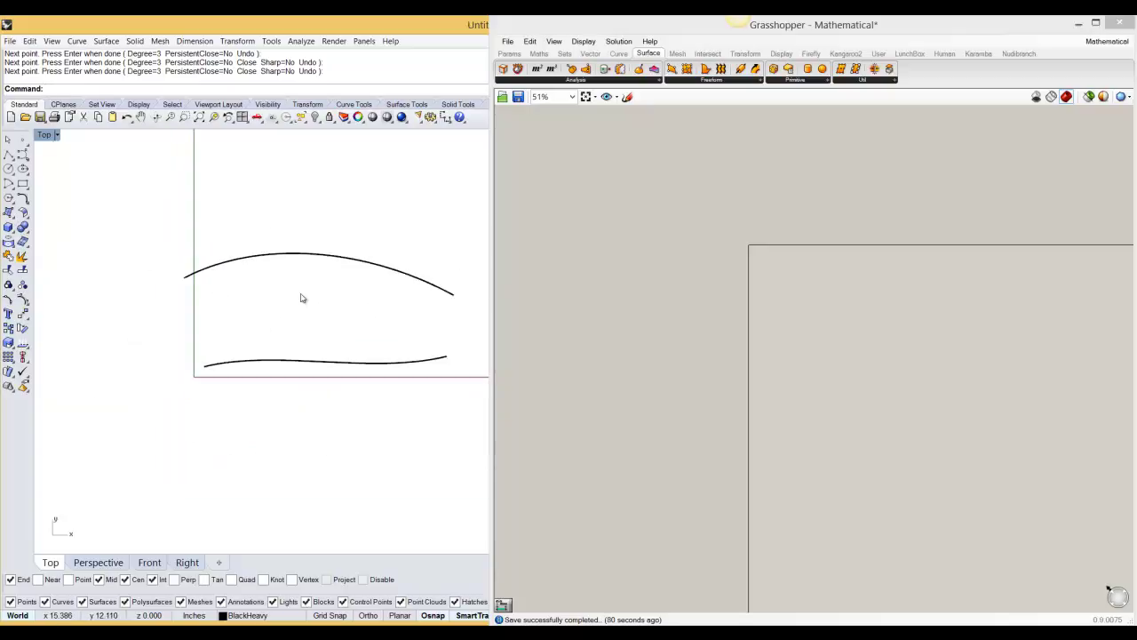
left_click_drag(335, 258, 361, 252)
key("Return")
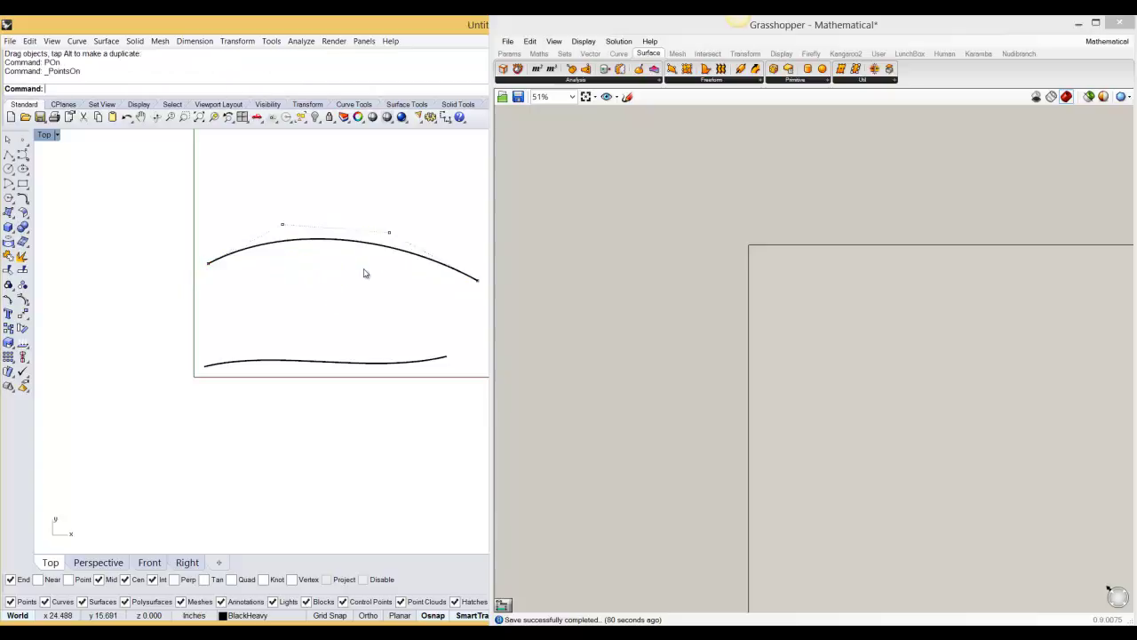
left_click(281, 227)
left_click_drag(286, 210, 288, 306)
key("Escape")
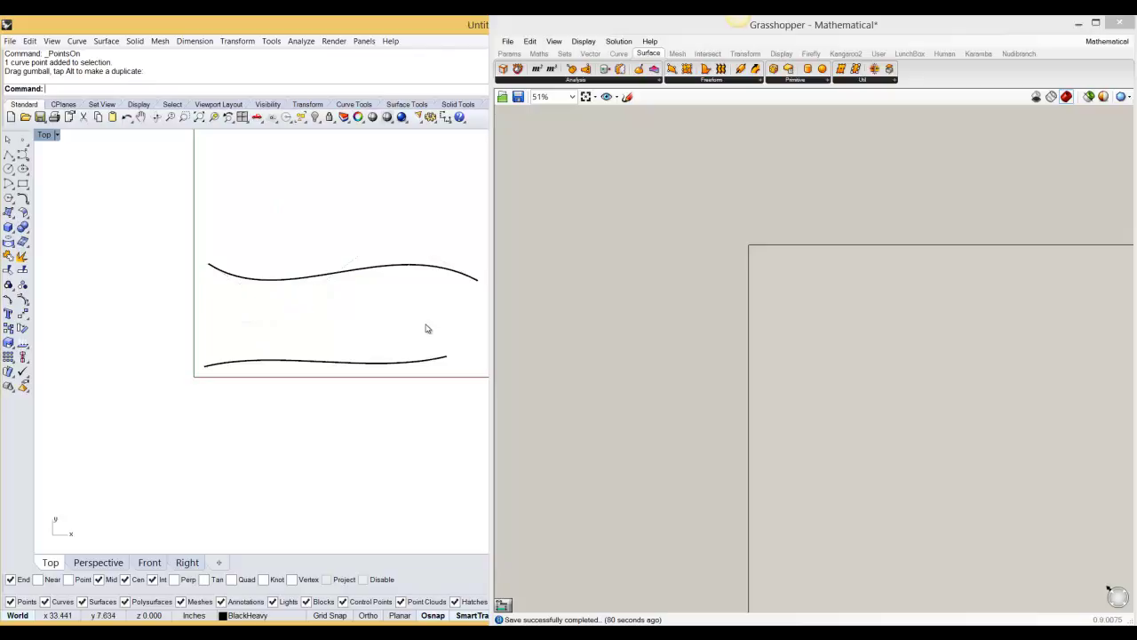
Add a Curve parameter to the Grasshopper canvas and reference the upper Rhino curve in it.
right_click_drag(712, 305, 637, 280)
right_click_drag(718, 278, 654, 277)
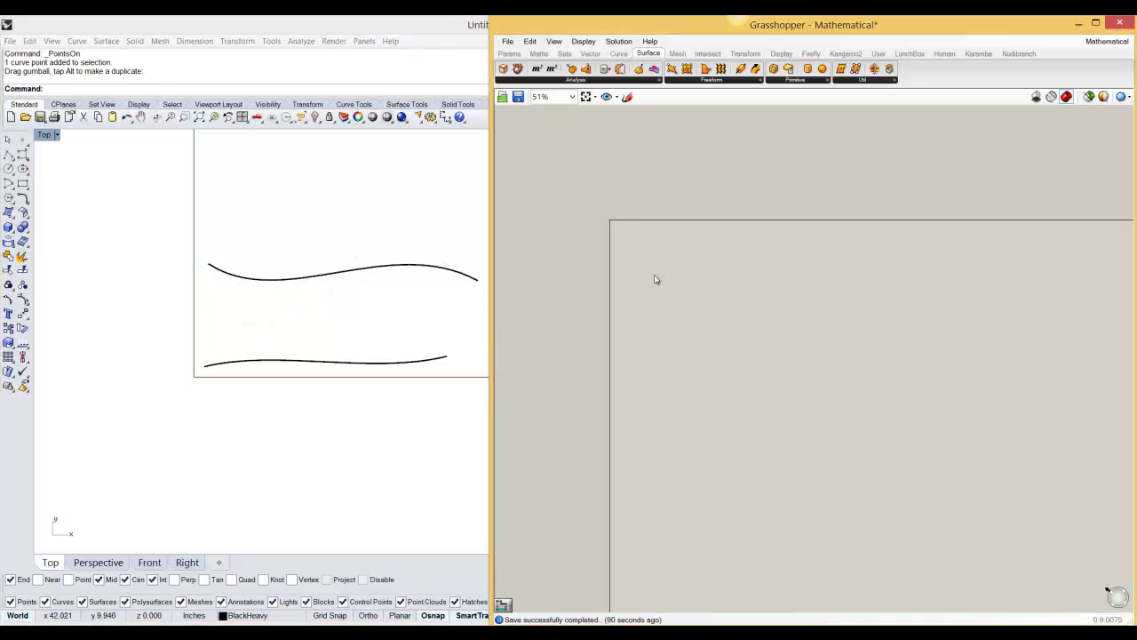
left_click(540, 54)
left_click(509, 53)
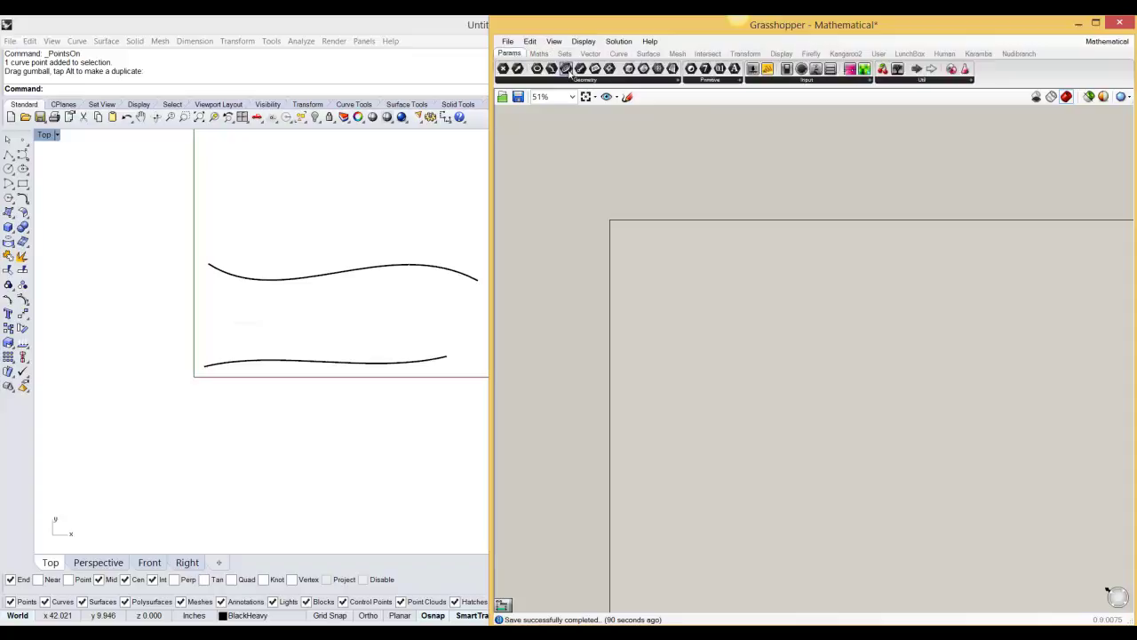
left_click_drag(568, 71, 664, 247)
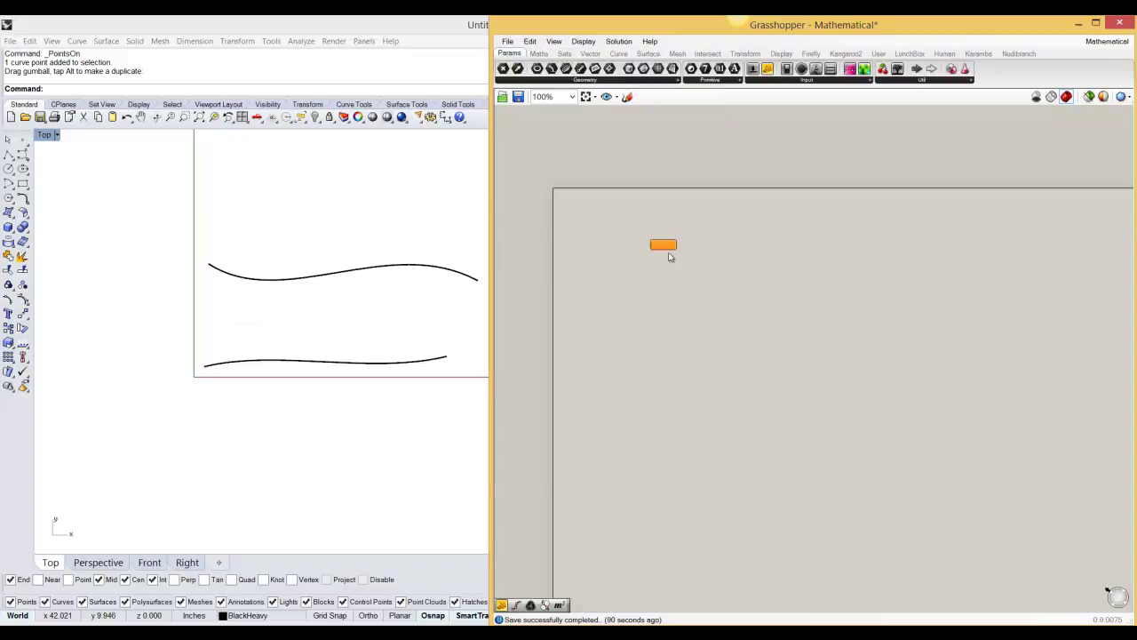
scroll(665, 247, "up", 5)
left_click(660, 238)
right_click(661, 241)
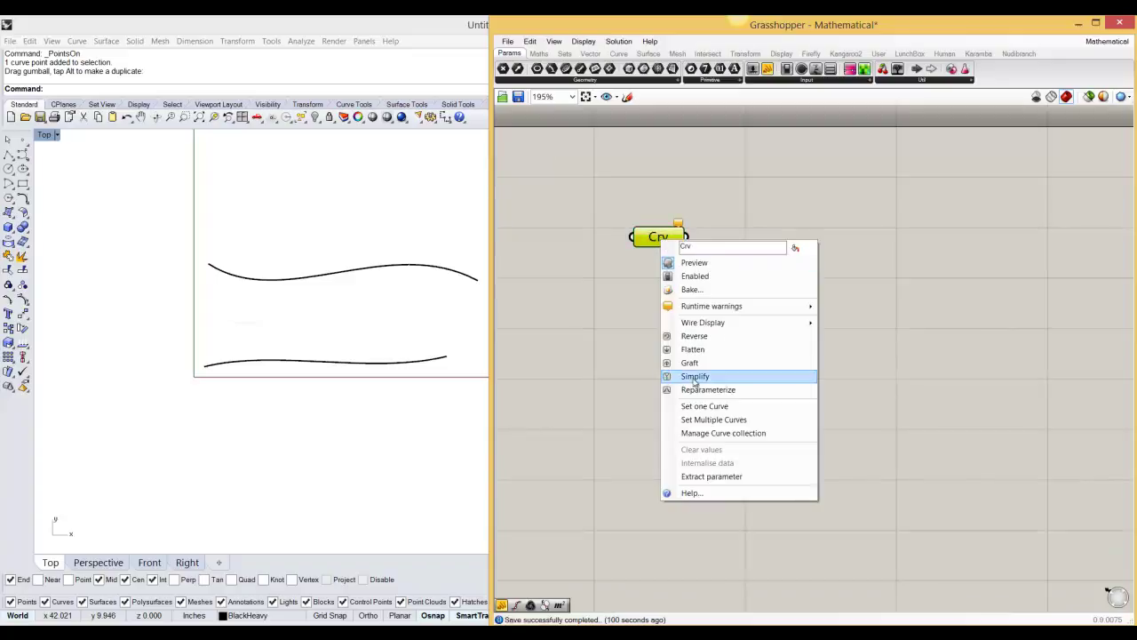
left_click(698, 406)
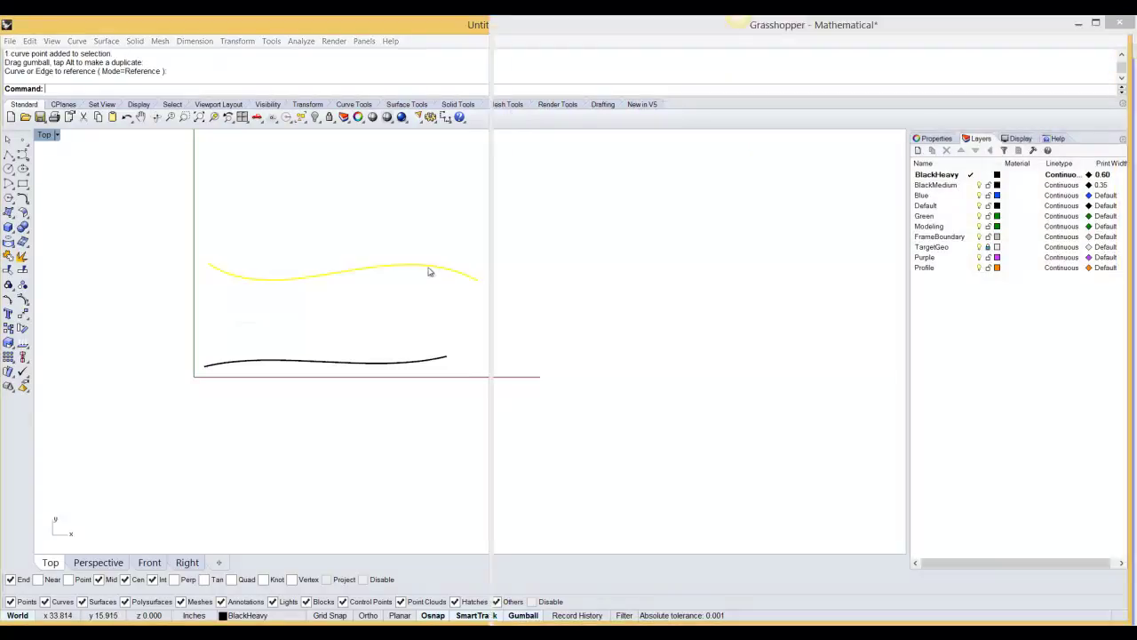
left_click(432, 267)
Duplicate the Curve parameter below the original and reference the lower Rhino curve in the copy.
left_click(660, 242)
left_click_drag(659, 241, 655, 362, "alt")
right_click(657, 358)
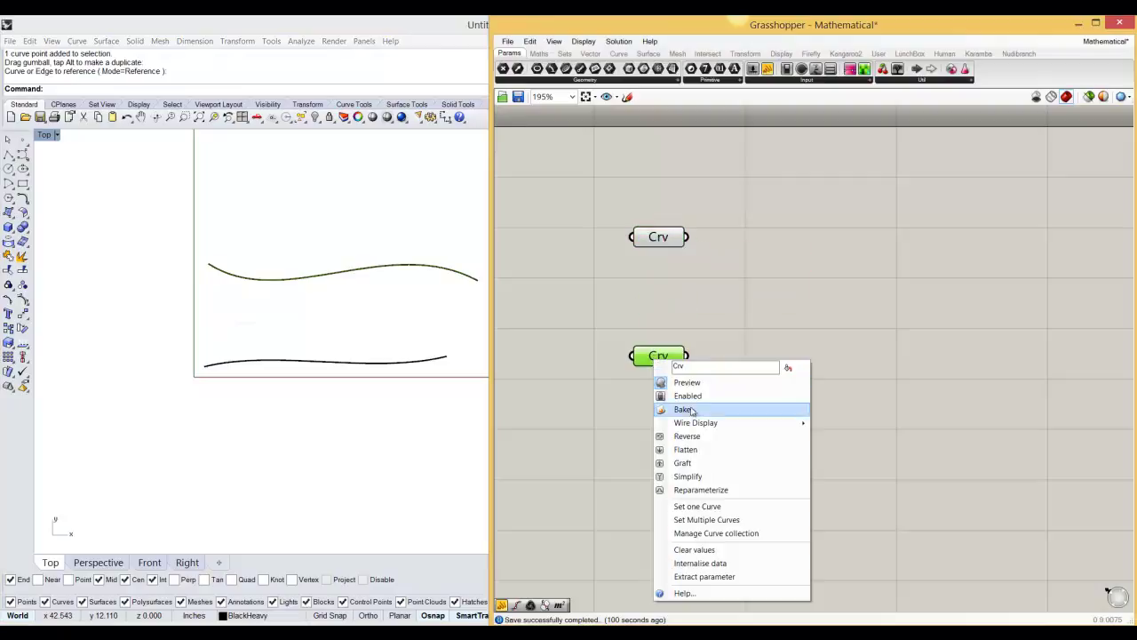
left_click(698, 509)
left_click(409, 364)
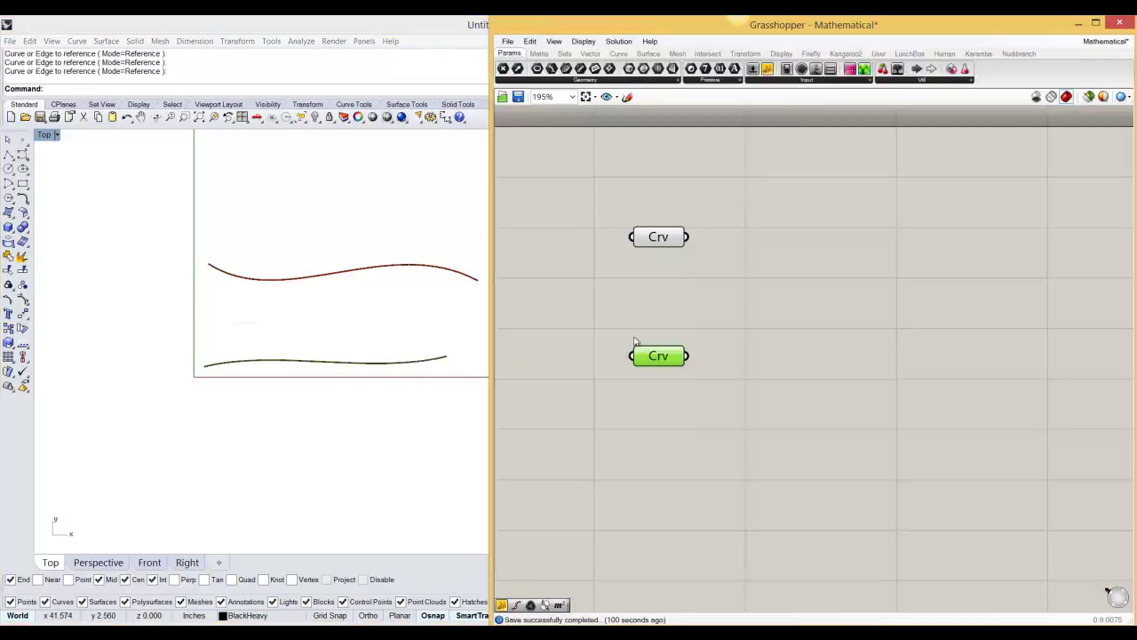
Rename the upper Curve parameter TopCrv and the lower one BottomCrv.
right_click(653, 238)
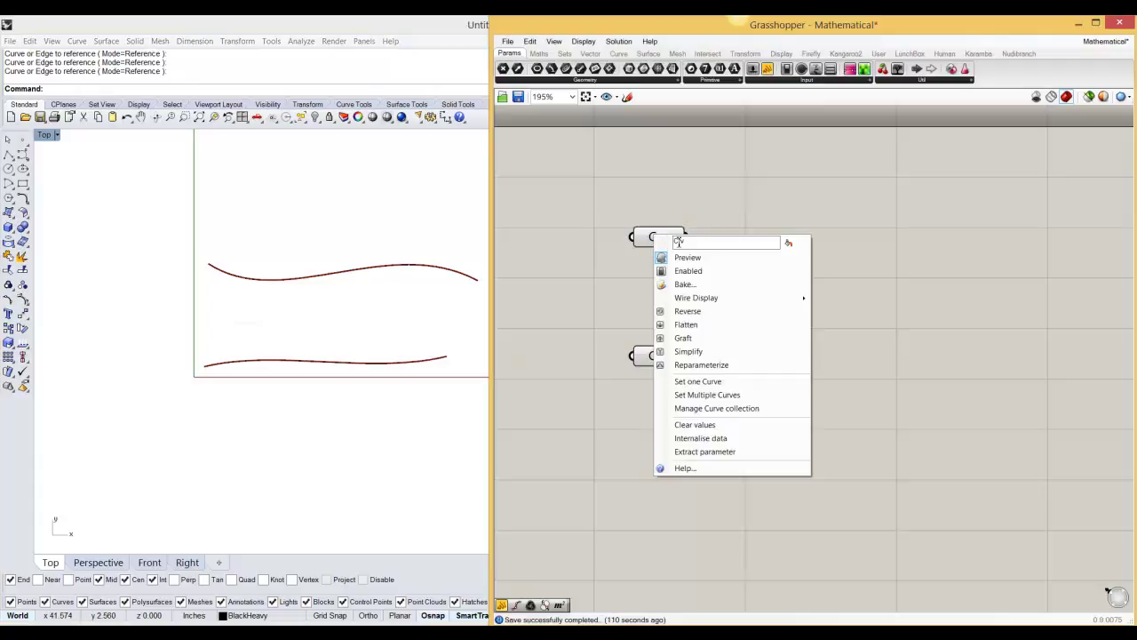
type("Top")
key("Return")
right_click(645, 356)
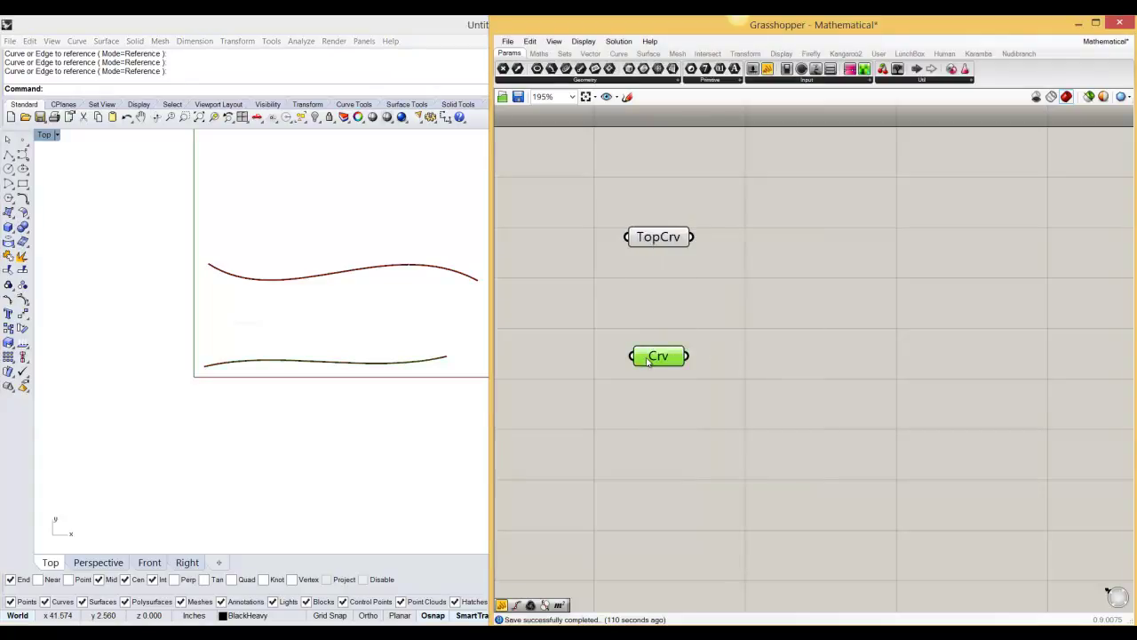
type("Bot")
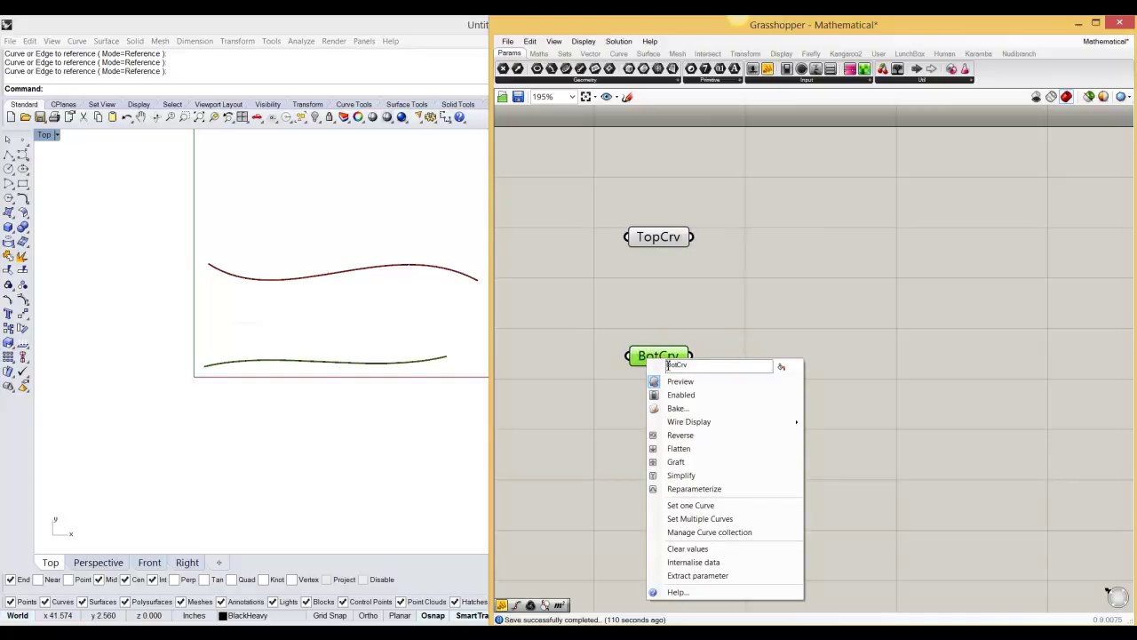
type("tom")
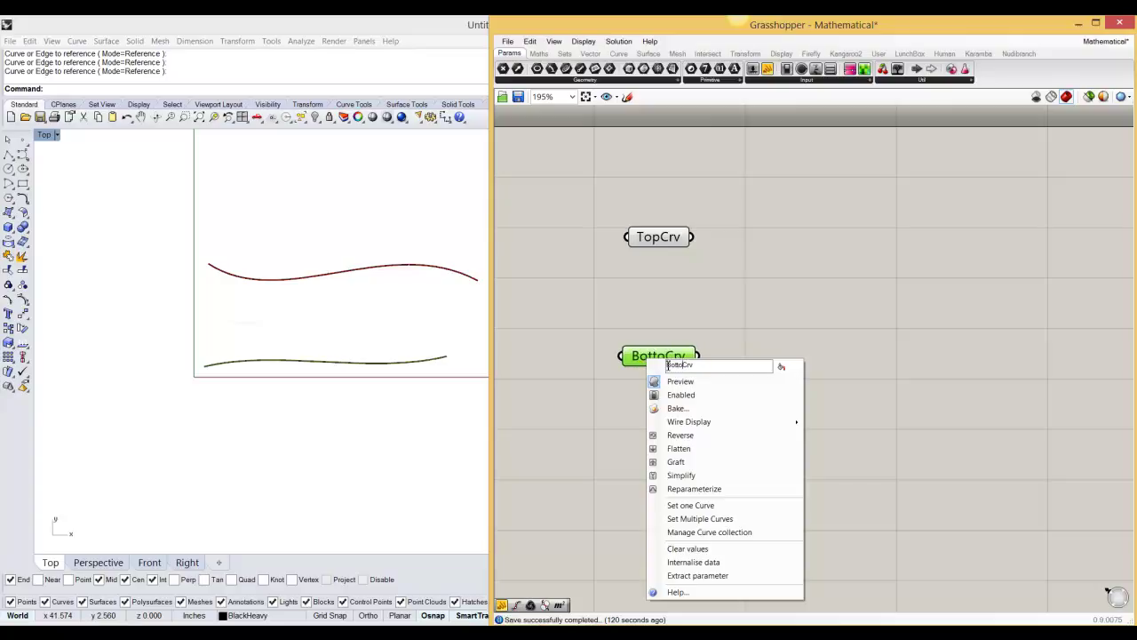
left_click(720, 312)
scroll(659, 343, "down", 4)
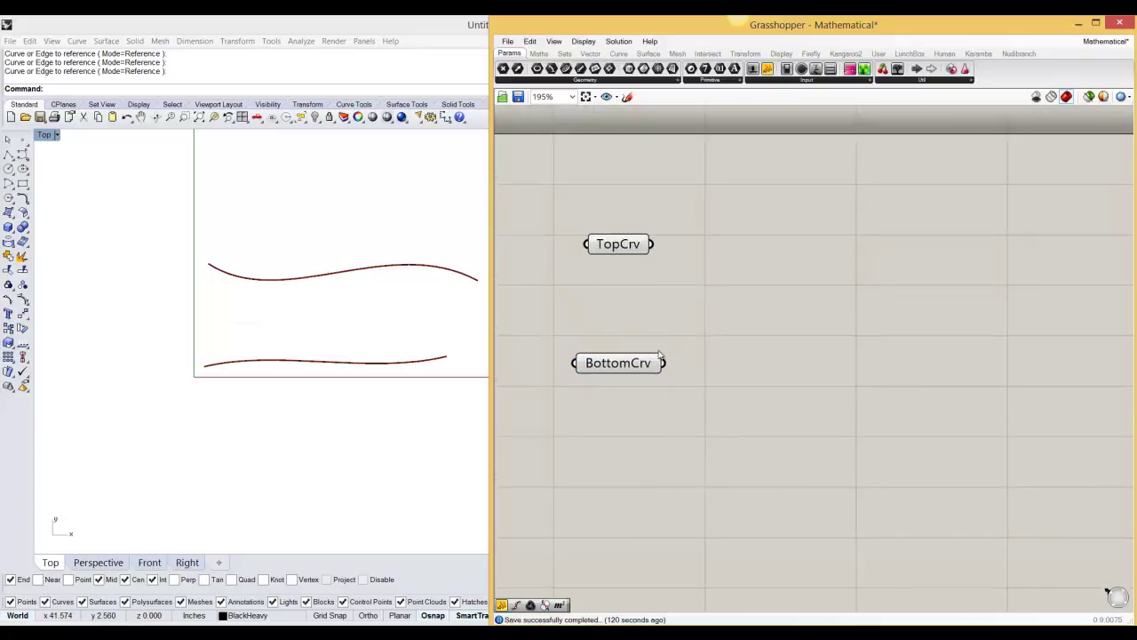
scroll(680, 342, "up", 2)
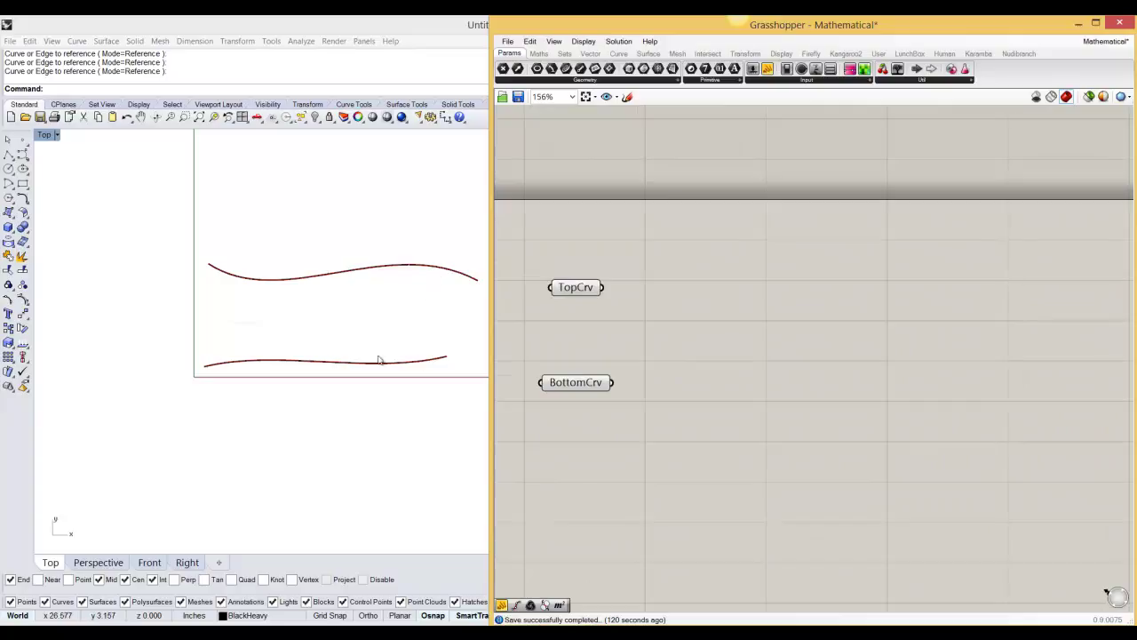
right_click_drag(599, 340, 583, 344)
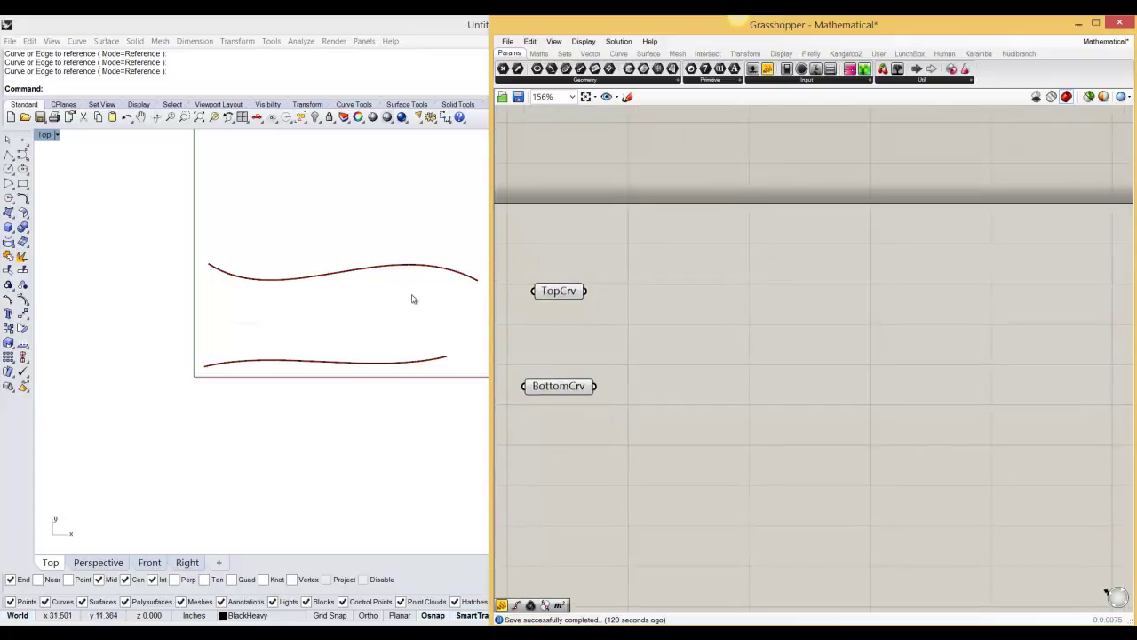
left_click(618, 53)
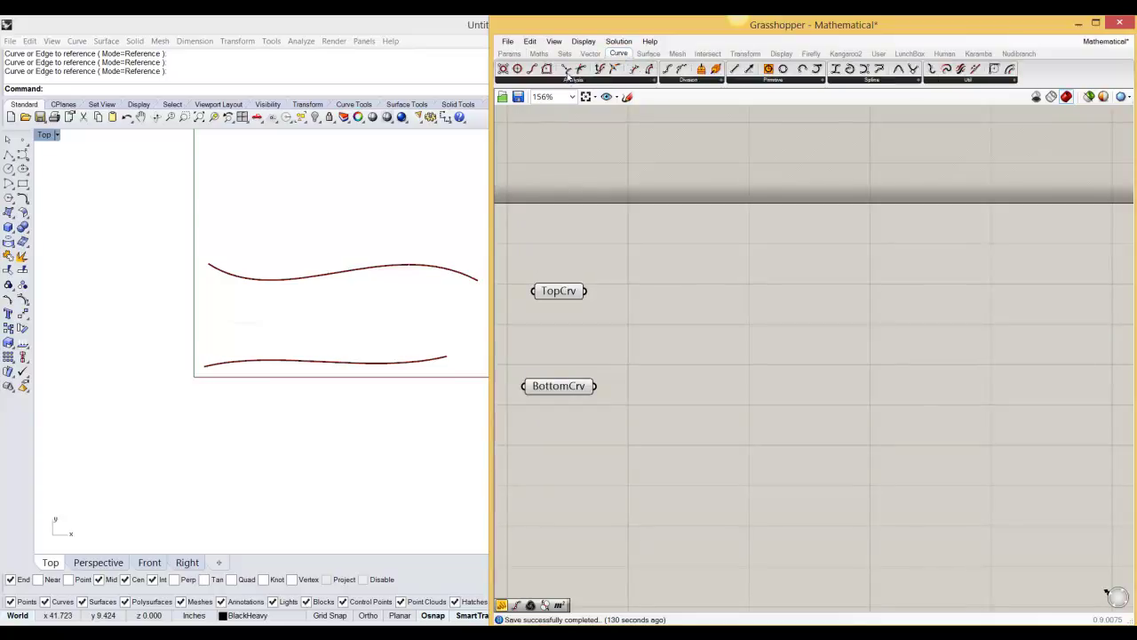
left_click(691, 80)
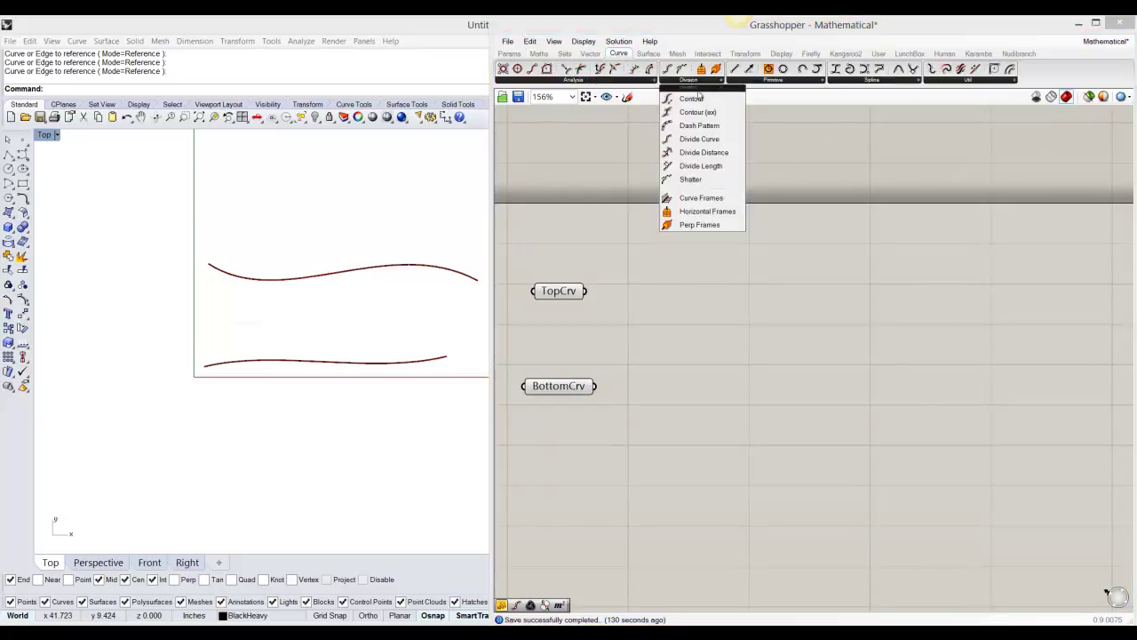
left_click(702, 152)
left_click(677, 310)
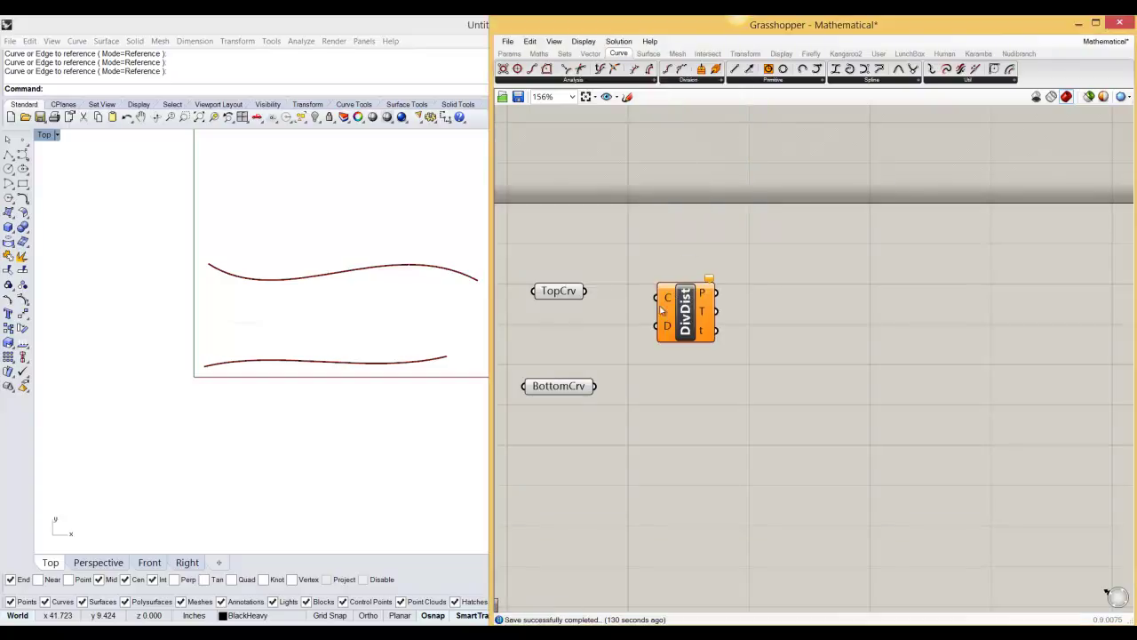
left_click_drag(587, 291, 740, 302)
left_click(623, 306)
scroll(715, 283, "up", 3)
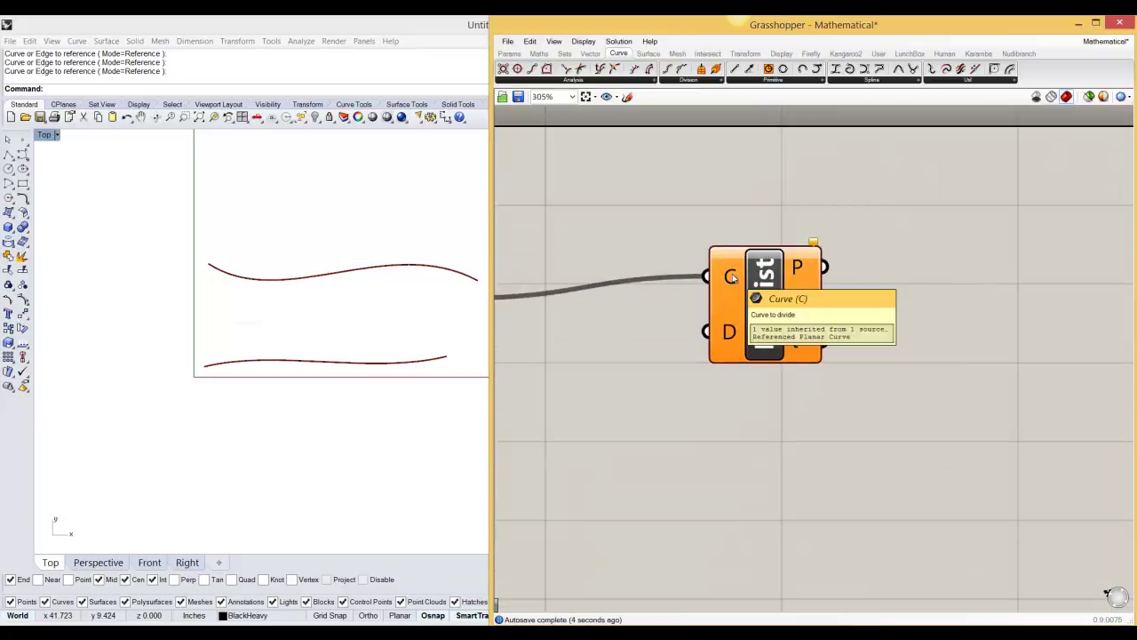
left_click(762, 297)
key("Delete")
Add a Divide Curve component beside the curve parameters and connect TopCrv to its Curve input.
left_click(691, 80)
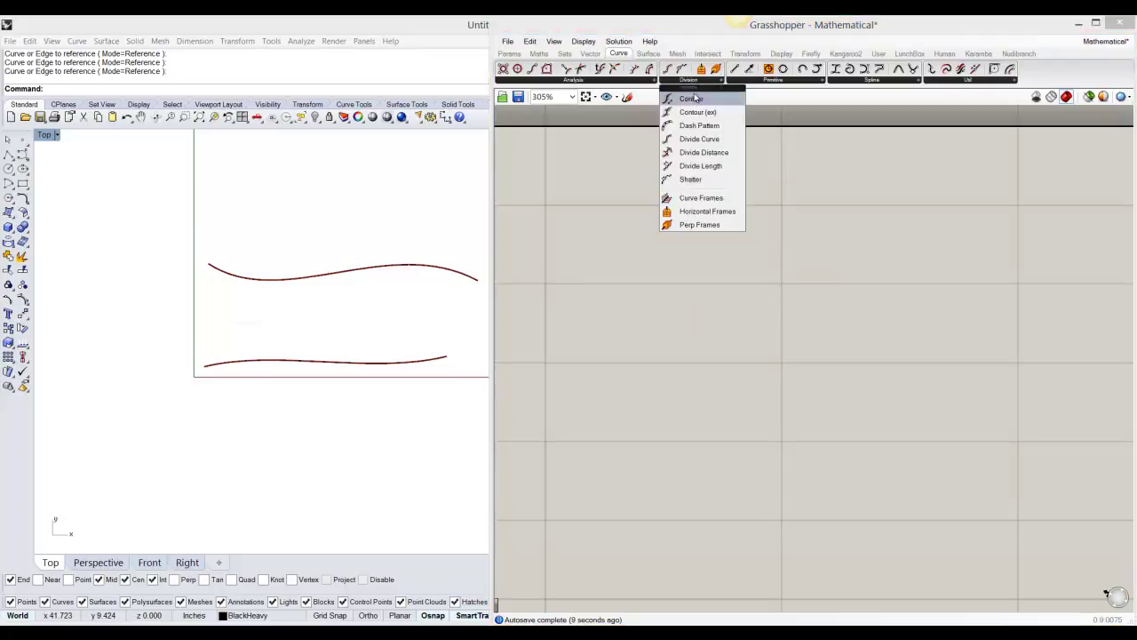
left_click(710, 143)
left_click(654, 234)
scroll(650, 243, "down", 5)
right_click_drag(623, 245, 687, 248)
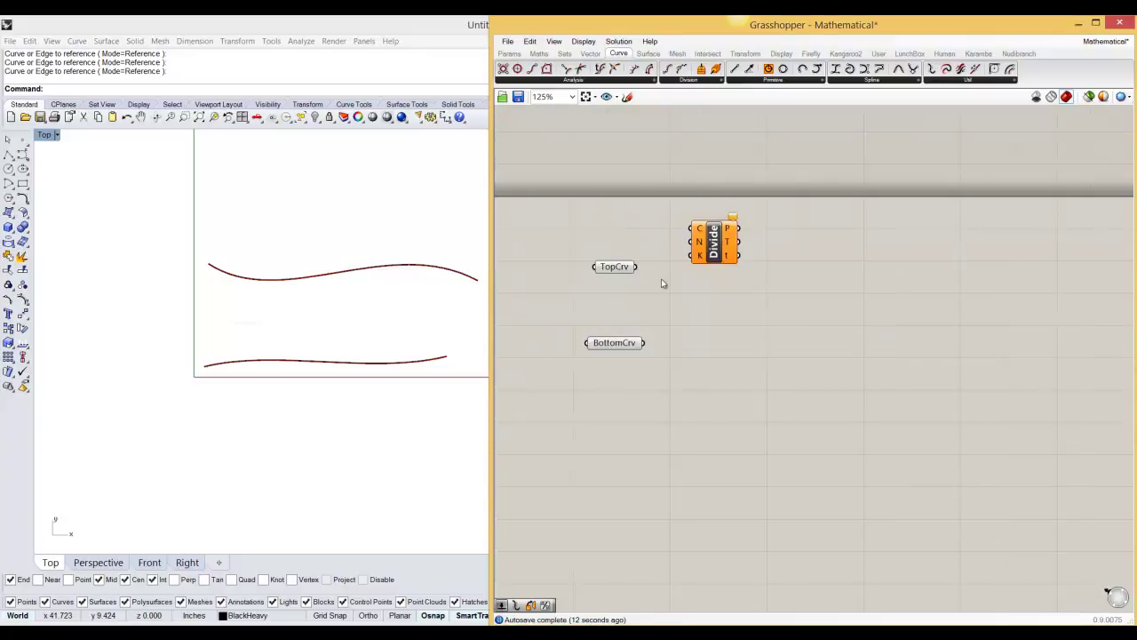
scroll(655, 279, "up", 1)
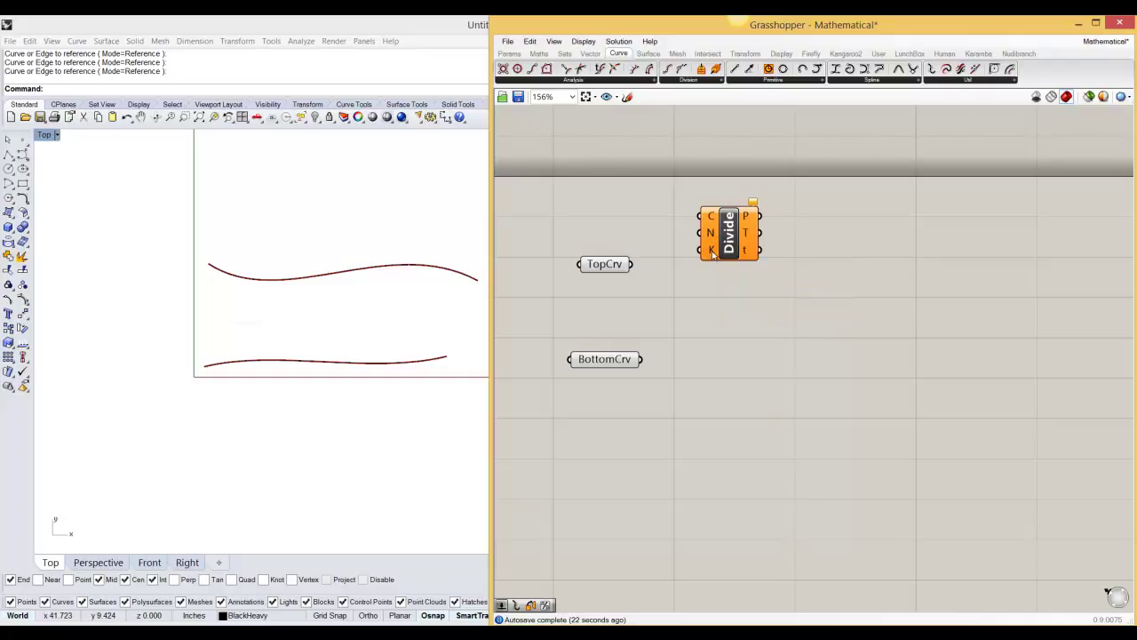
left_click_drag(727, 248, 736, 295)
left_click_drag(619, 269, 759, 275)
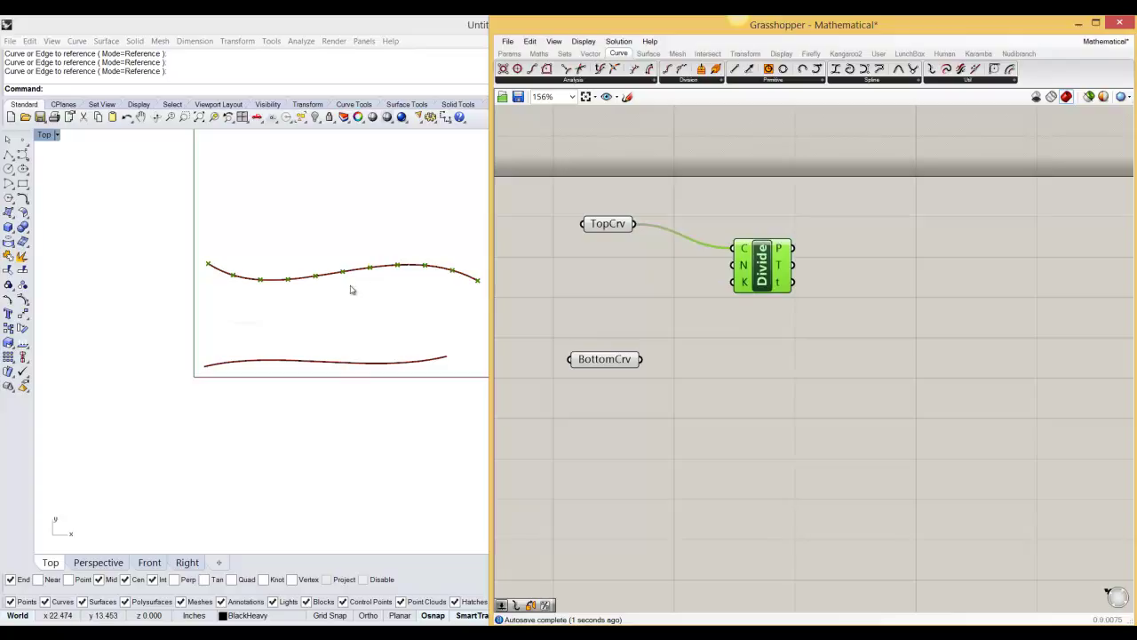
Add a number slider set to 5 and connect it to the Count input of the Divide Curve component.
scroll(311, 289, "up", 4)
scroll(327, 289, "up", 1)
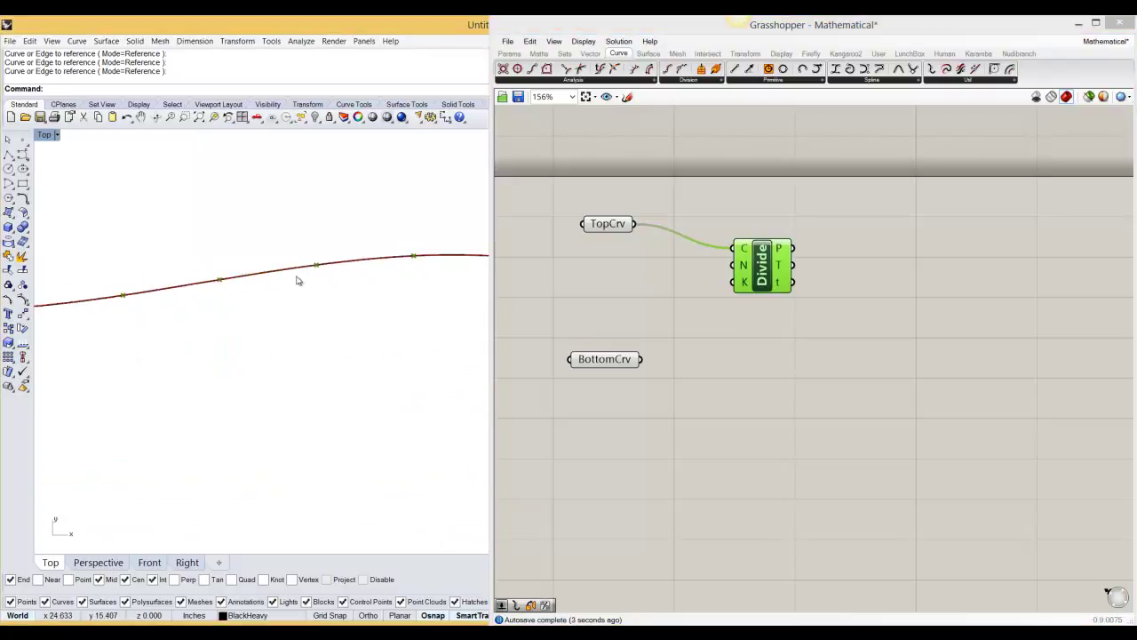
scroll(305, 277, "down", 5)
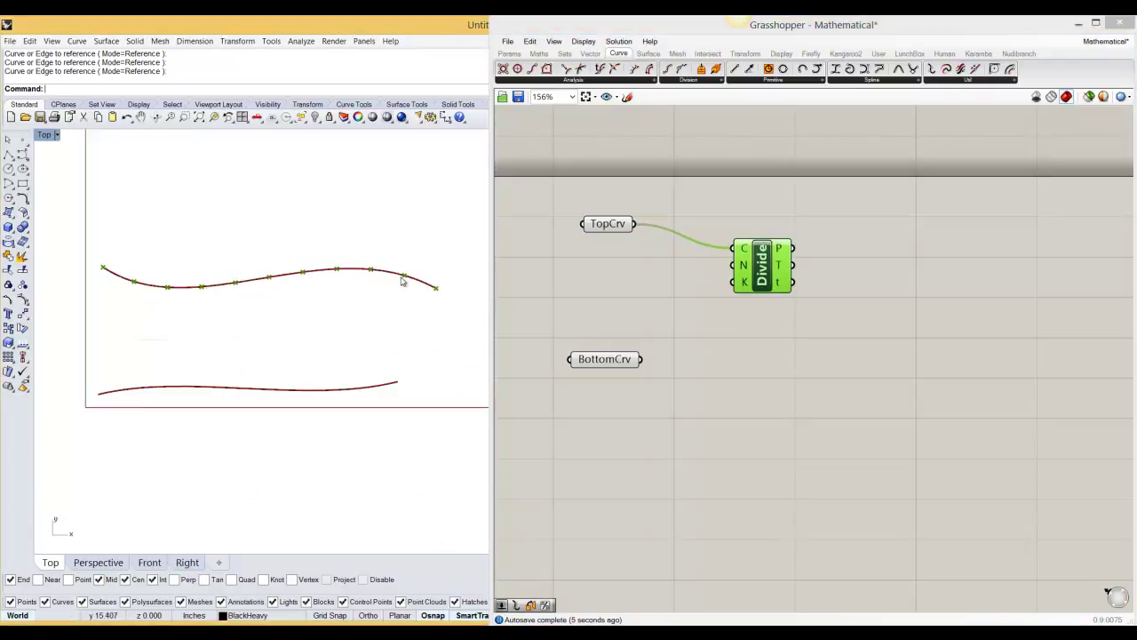
mouse_move(744, 275)
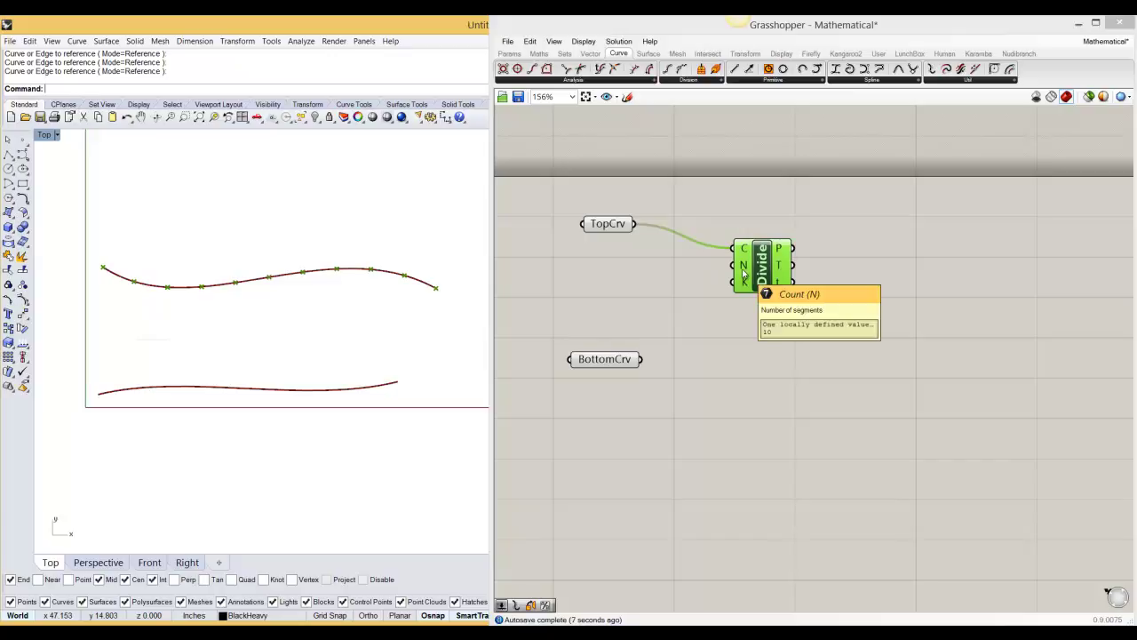
double_click(615, 283)
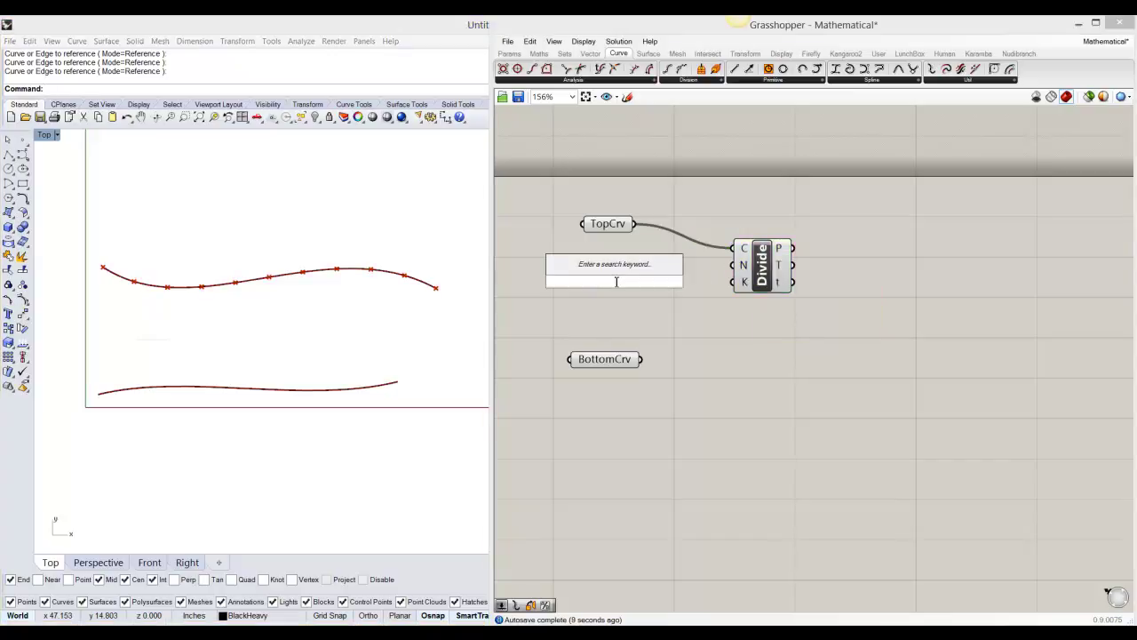
type("5")
key("Return")
left_click_drag(608, 281, 587, 264)
left_click_drag(665, 263, 744, 264)
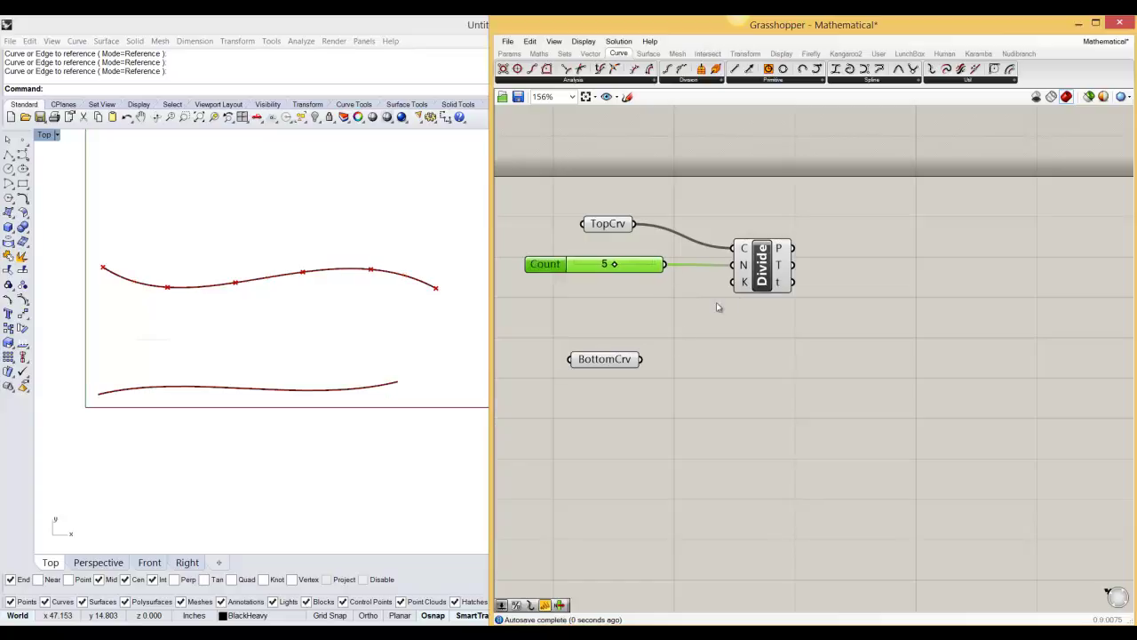
Divide BottomCrv with a copy of the Divide Curve component and its Count slider, setting the copied slider to 9.
left_click(763, 280)
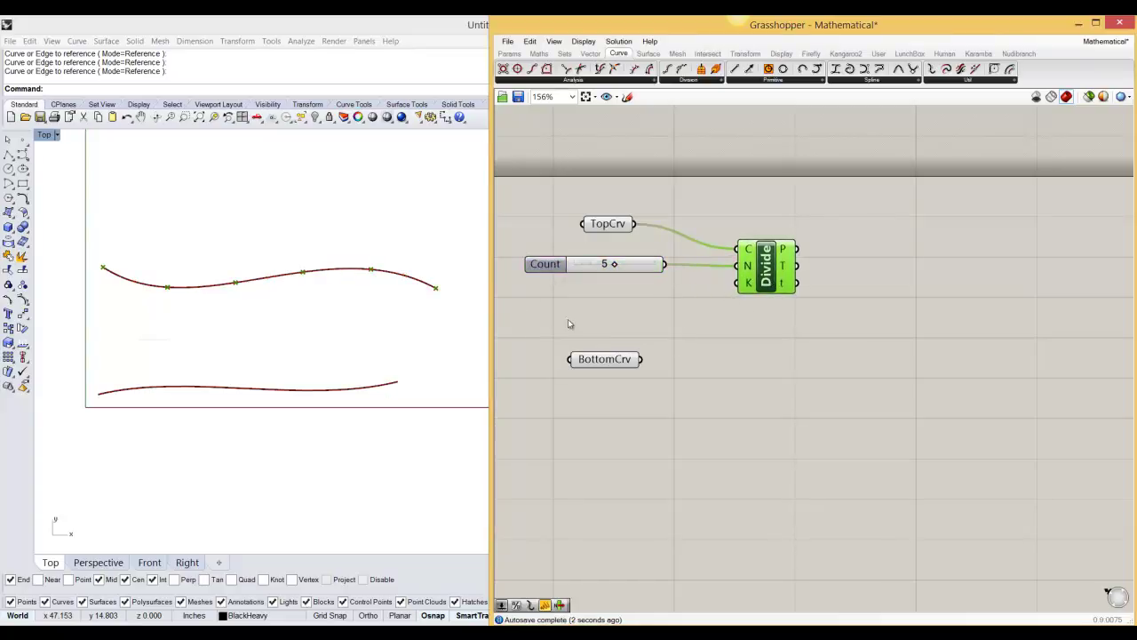
left_click_drag(794, 307, 620, 254)
left_click_drag(754, 288, 747, 404, "alt")
left_click(655, 364)
left_click_drag(643, 359, 735, 380)
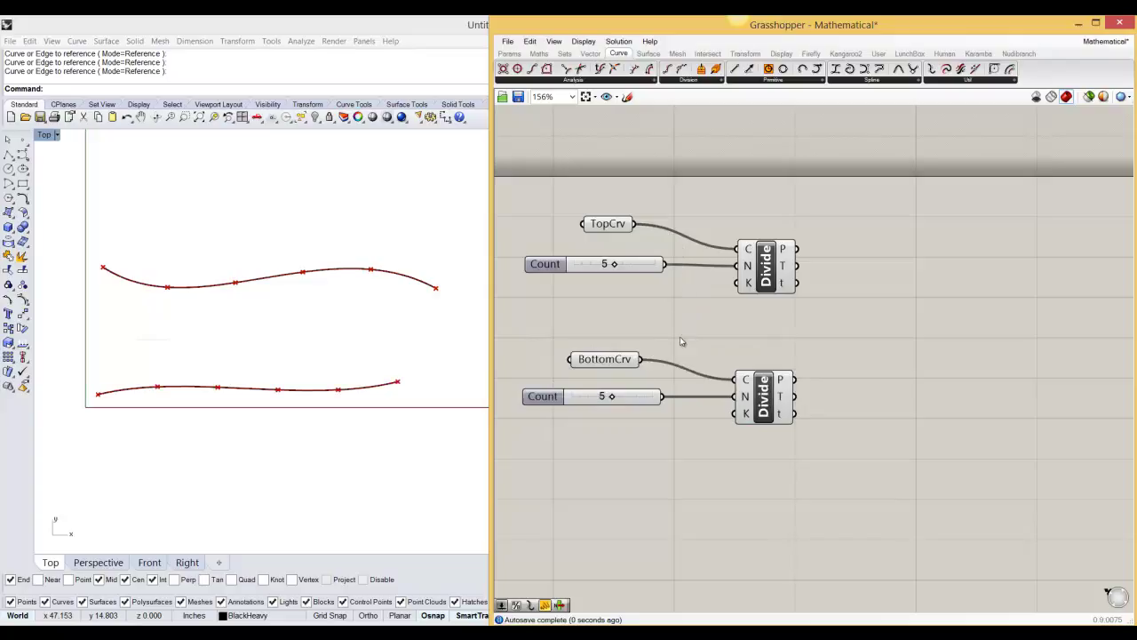
left_click_drag(611, 402, 645, 399)
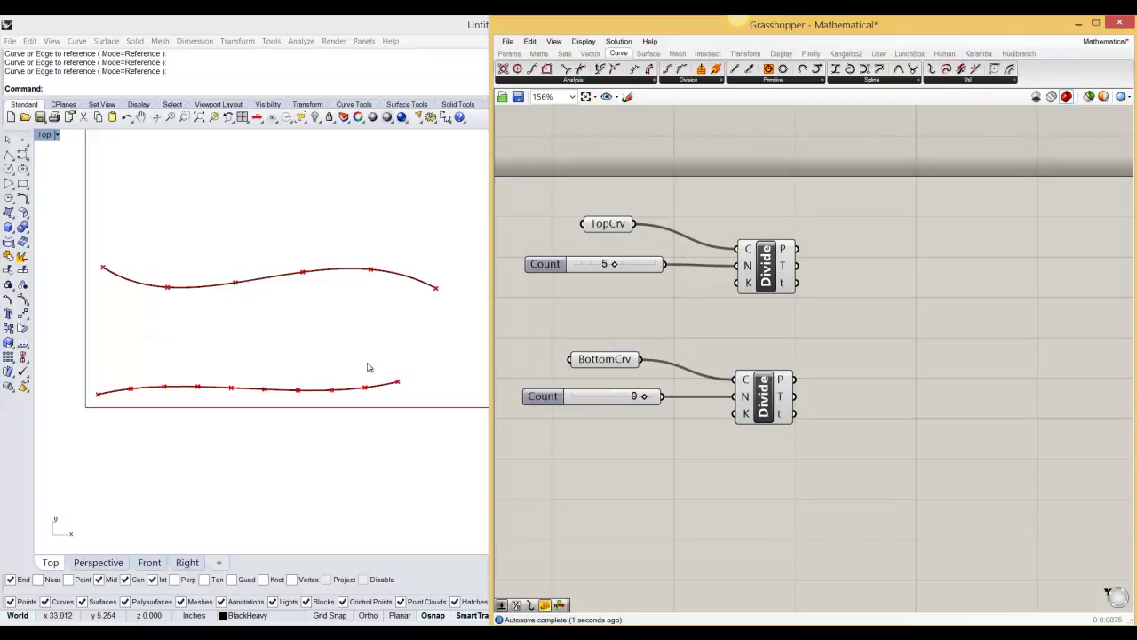
Add a Line component and connect the Points outputs of the TopCrv and BottomCrv Divide Curve components to its A and B inputs.
right_click_drag(368, 368, 338, 352)
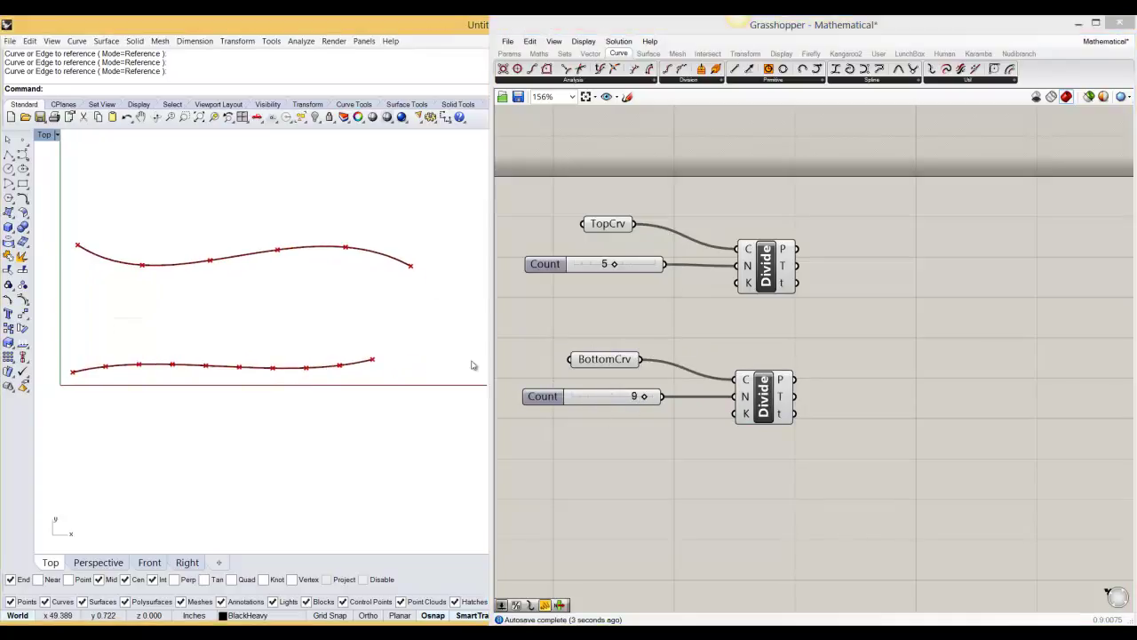
right_click_drag(178, 329, 242, 319)
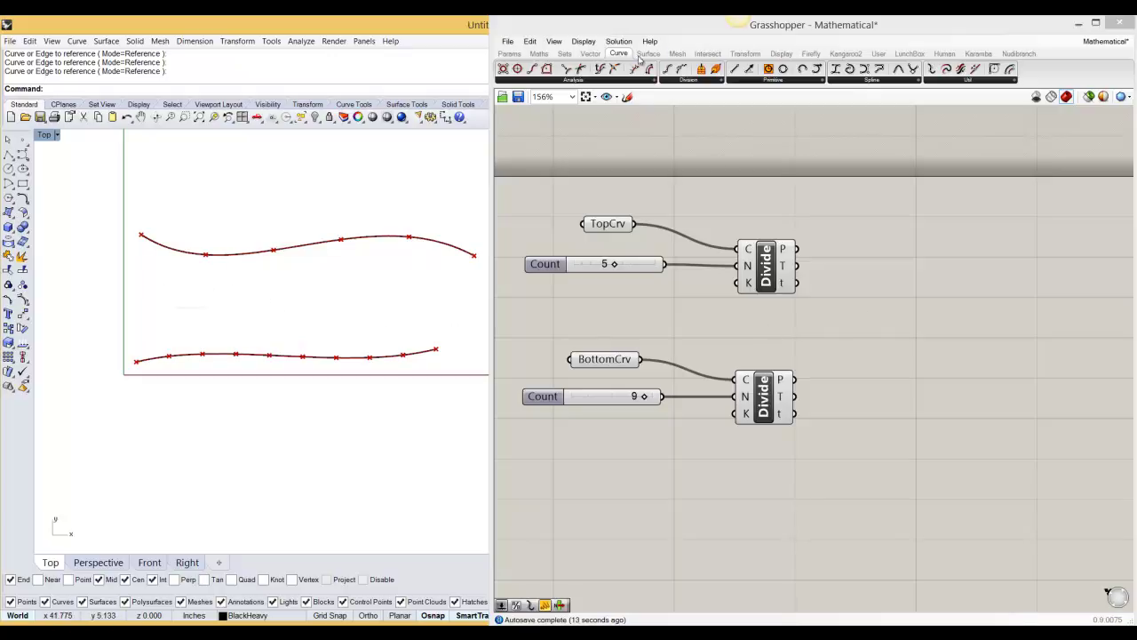
left_click(745, 84)
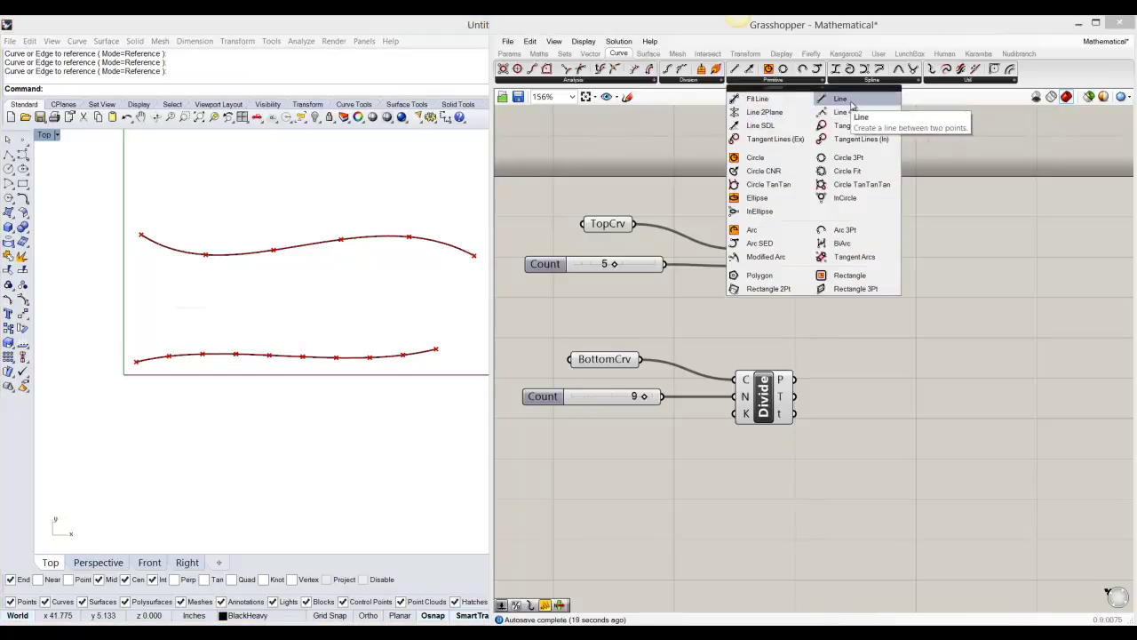
left_click(851, 105)
left_click(876, 335)
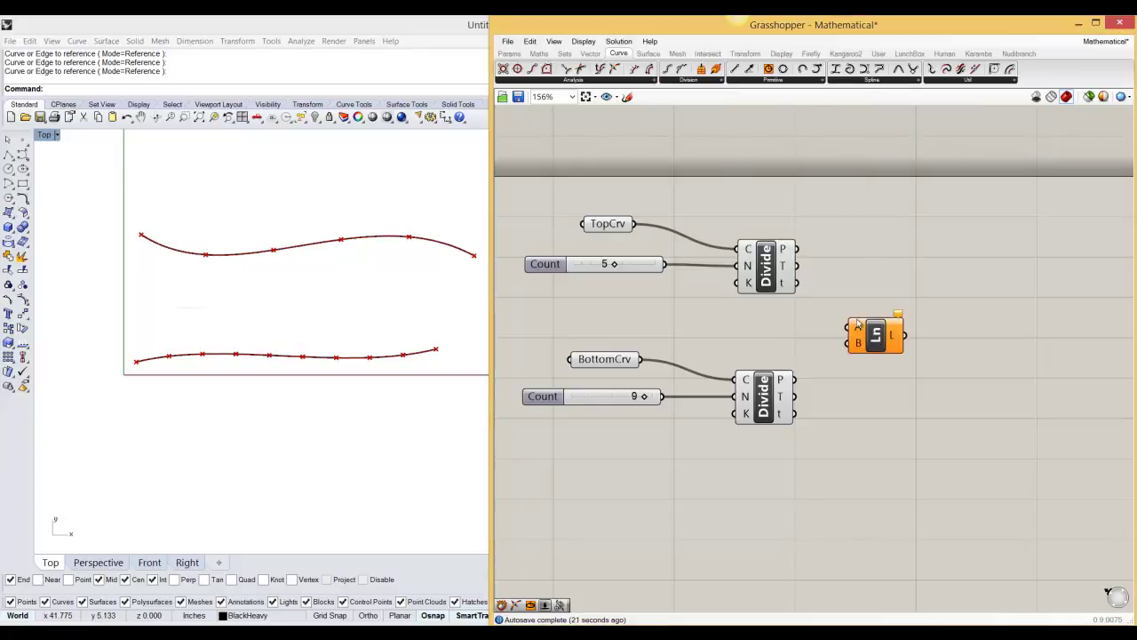
left_click_drag(797, 248, 848, 327)
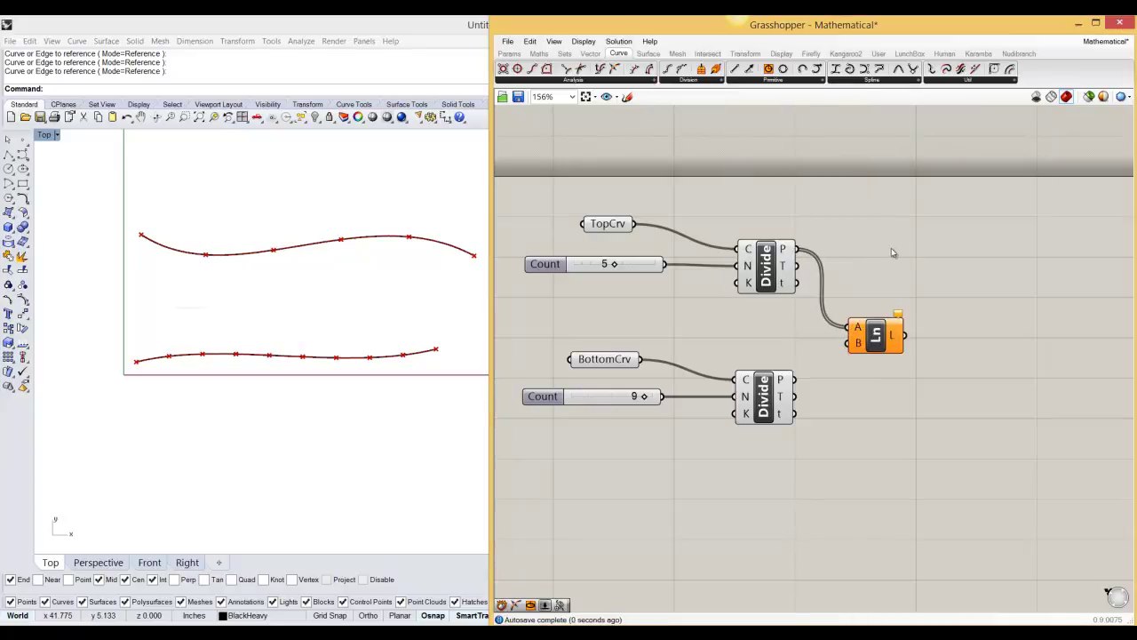
left_click_drag(796, 380, 927, 321)
scroll(316, 307, "up", 2)
scroll(266, 300, "up", 2)
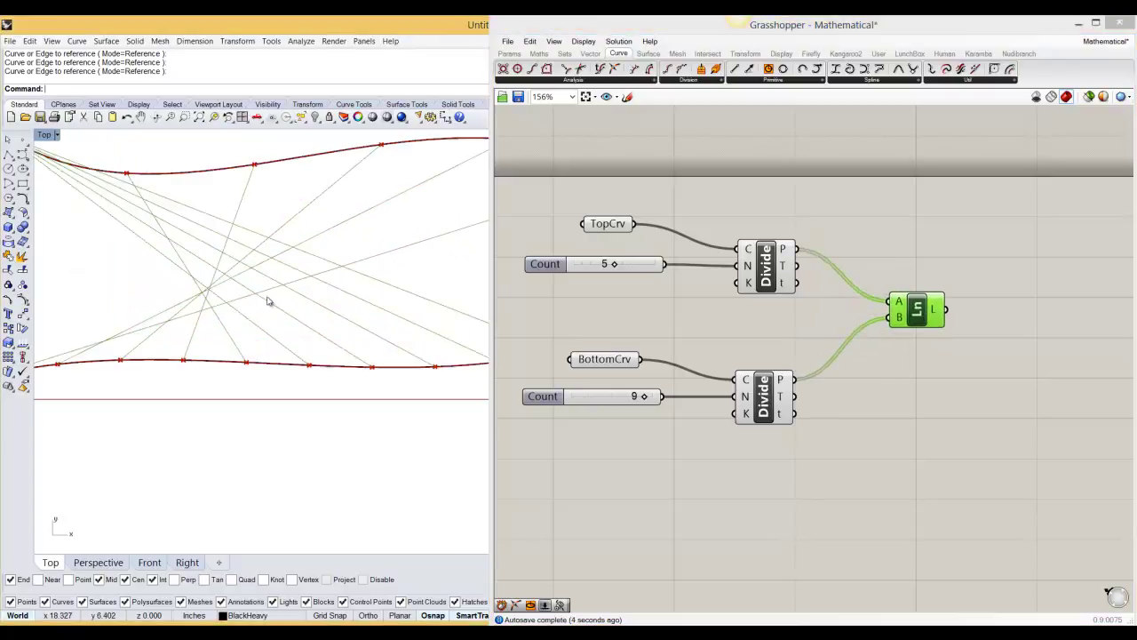
scroll(230, 269, "down", 2)
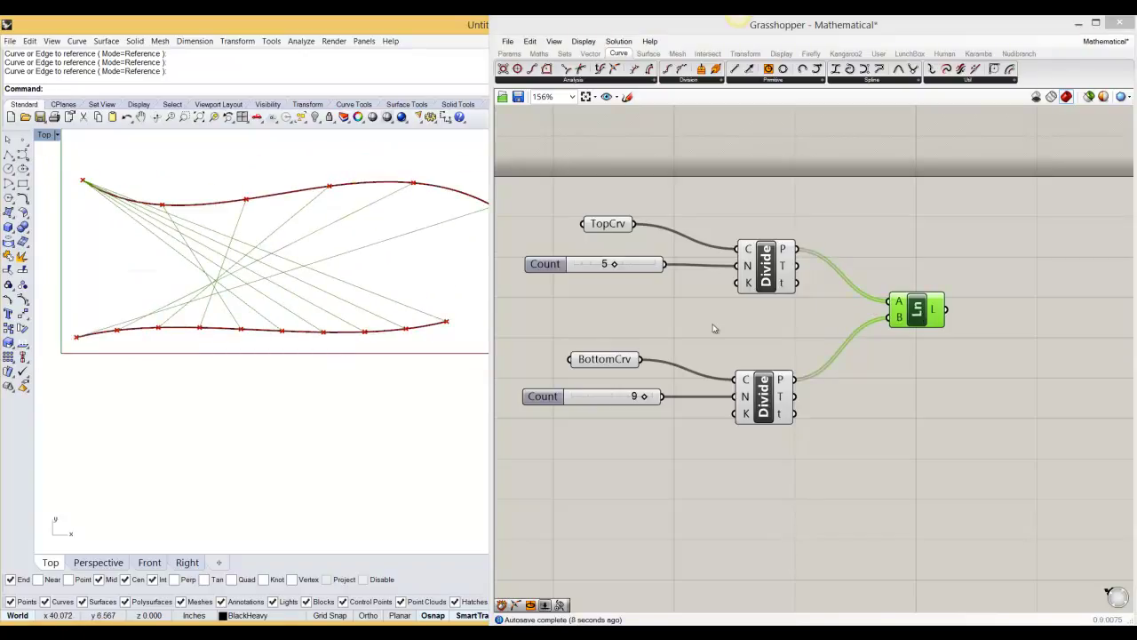
scroll(453, 327, "down", 3)
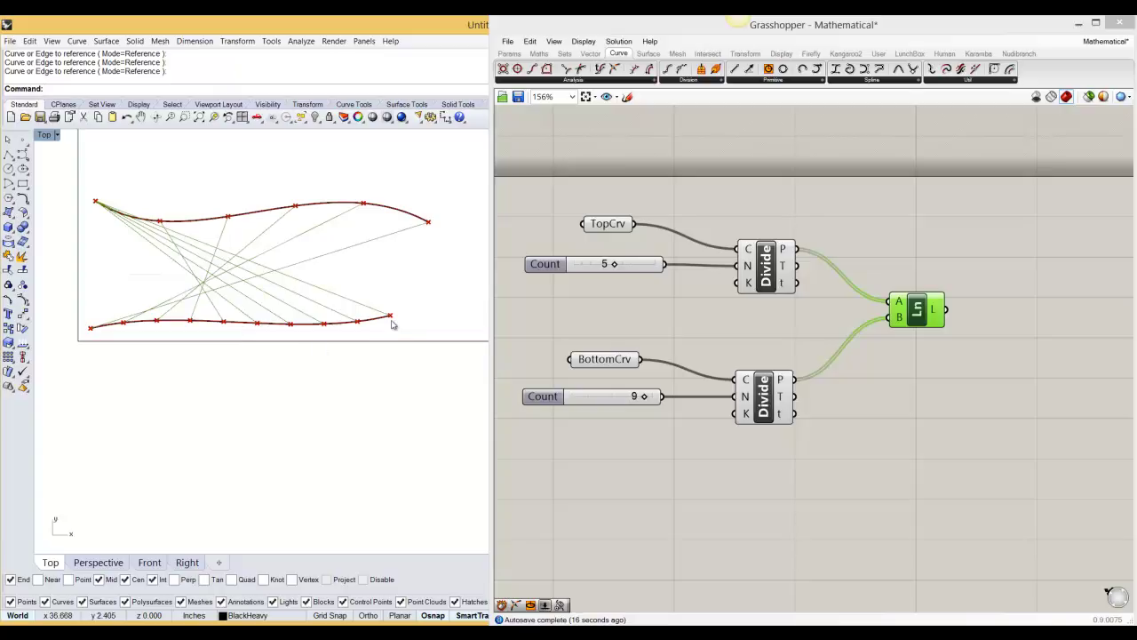
Try reversing the bottom curve in Rhino with the Flip command, and undo the flip.
right_click_drag(535, 256, 591, 261)
right_click_drag(596, 358, 602, 329)
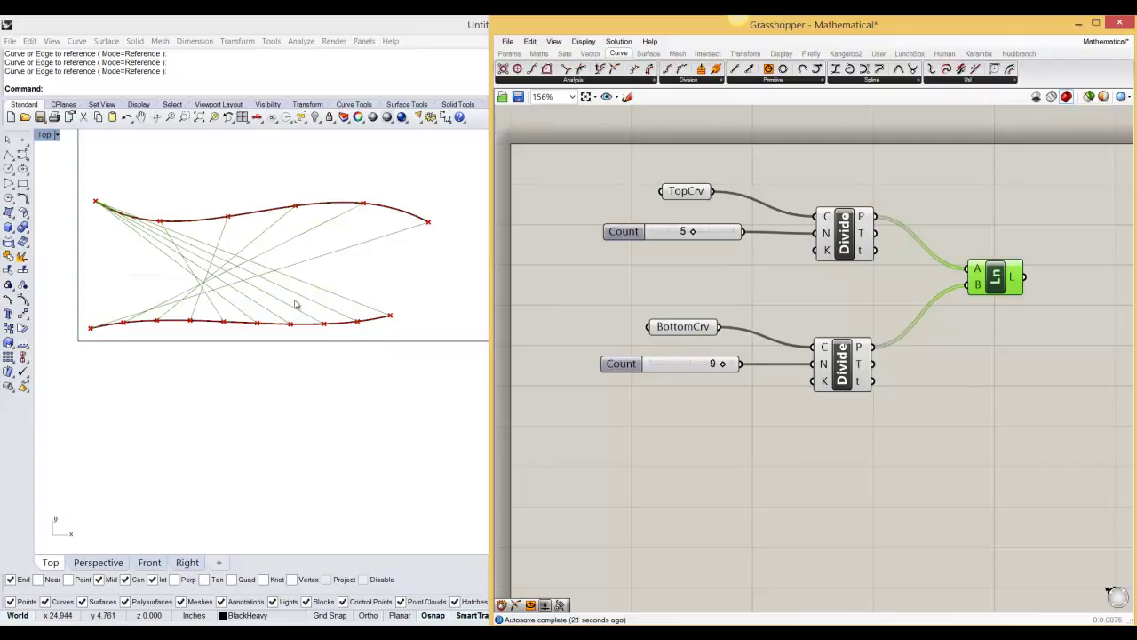
left_click(318, 325)
left_click(347, 208)
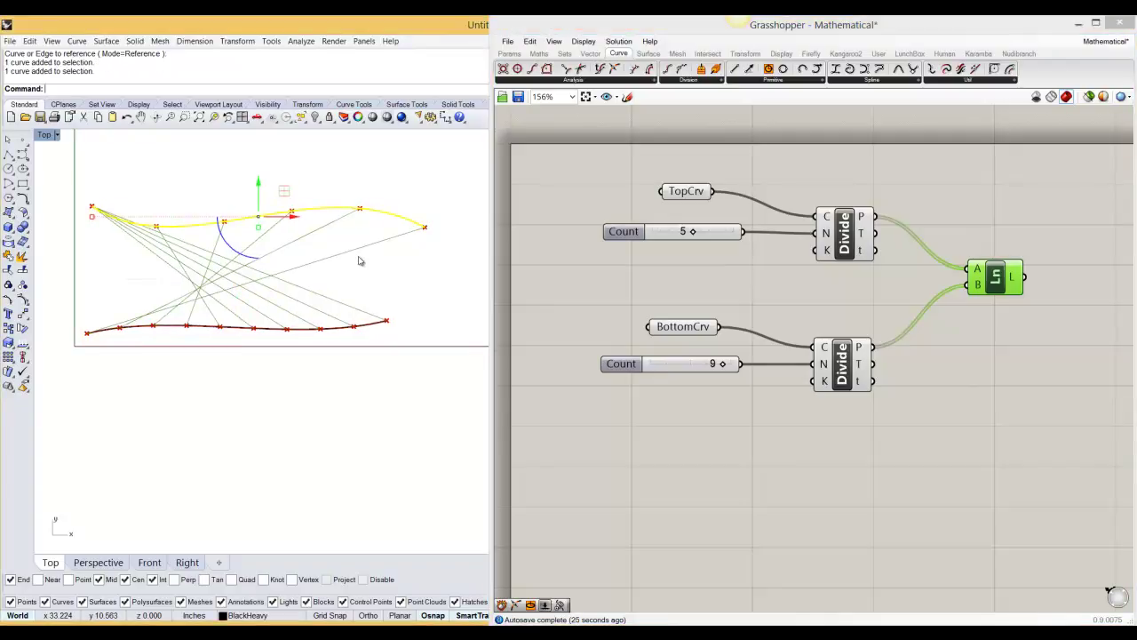
left_click(390, 255)
left_click(396, 217)
left_click(367, 325)
left_click(415, 293)
left_click(367, 328)
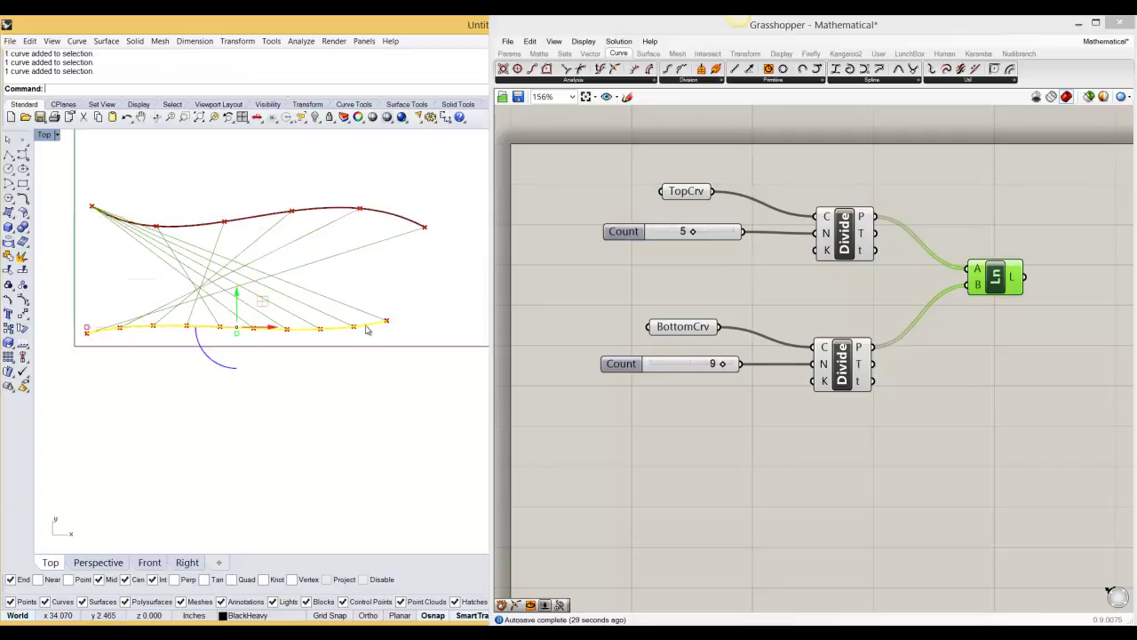
type("Flip")
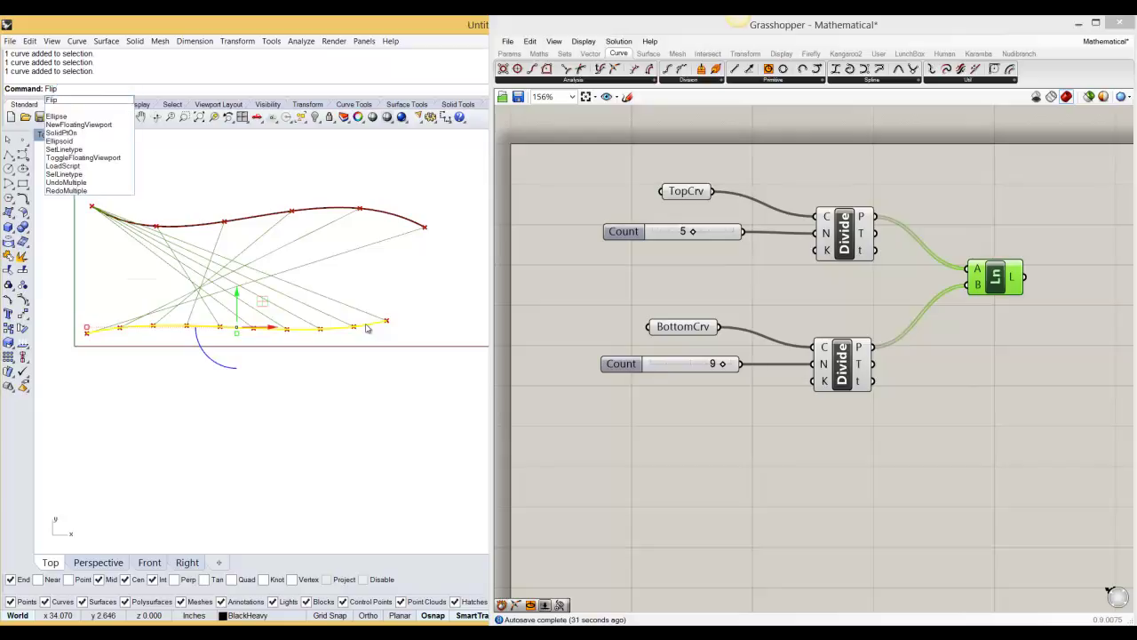
key("Return")
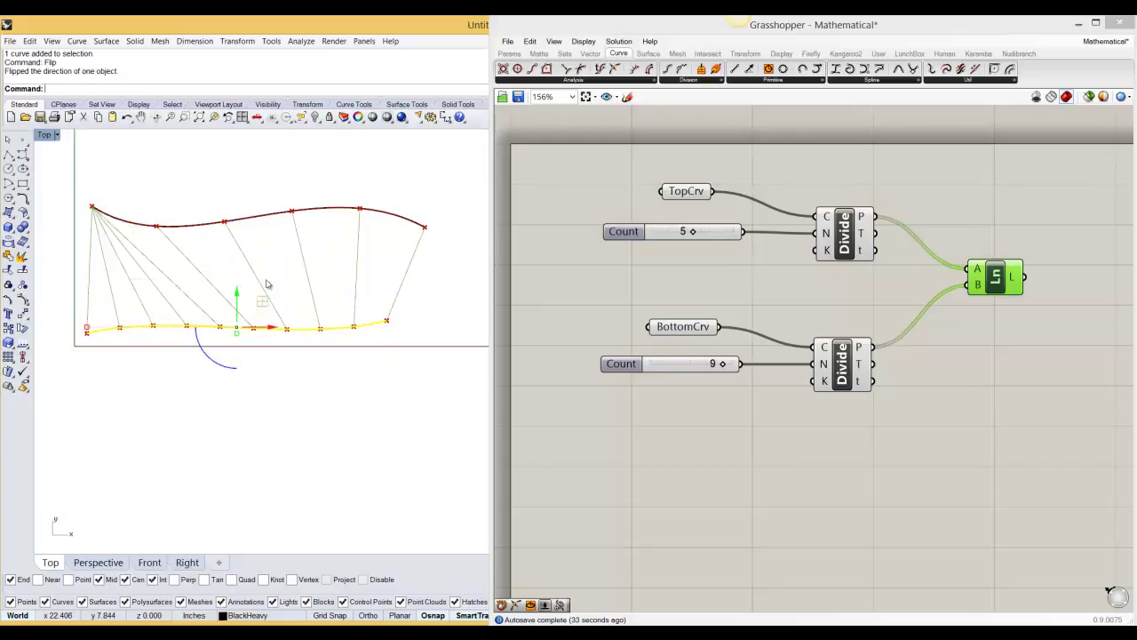
key("ctrl+z")
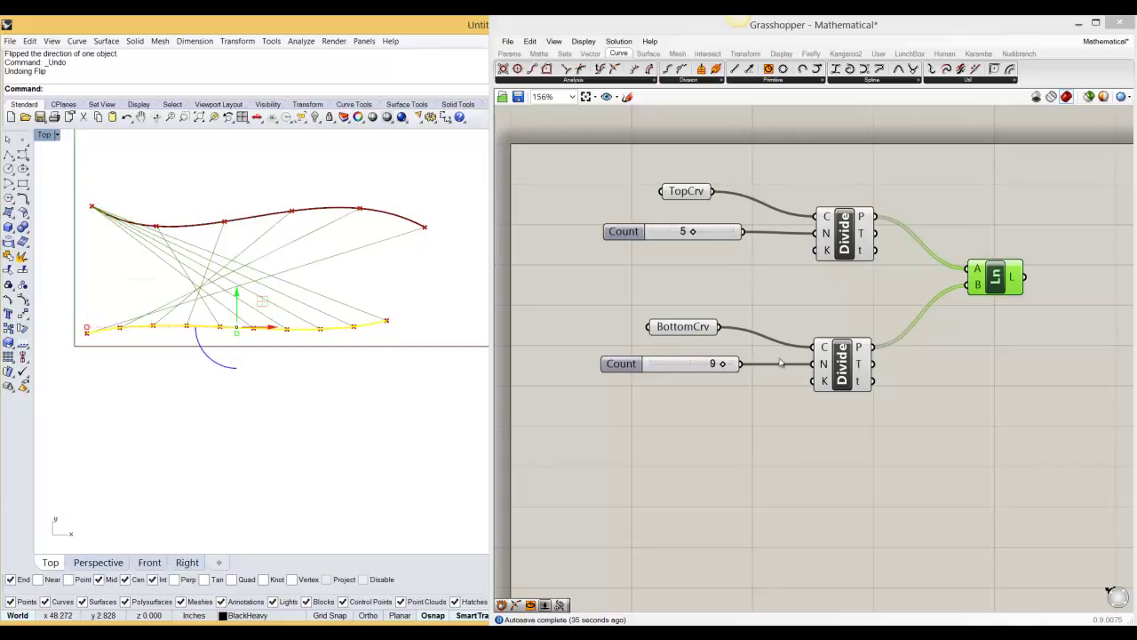
Insert a Flip Curve component between BottomCrv and the Curve input of its Divide Curve component.
left_click(917, 339)
double_click(772, 325)
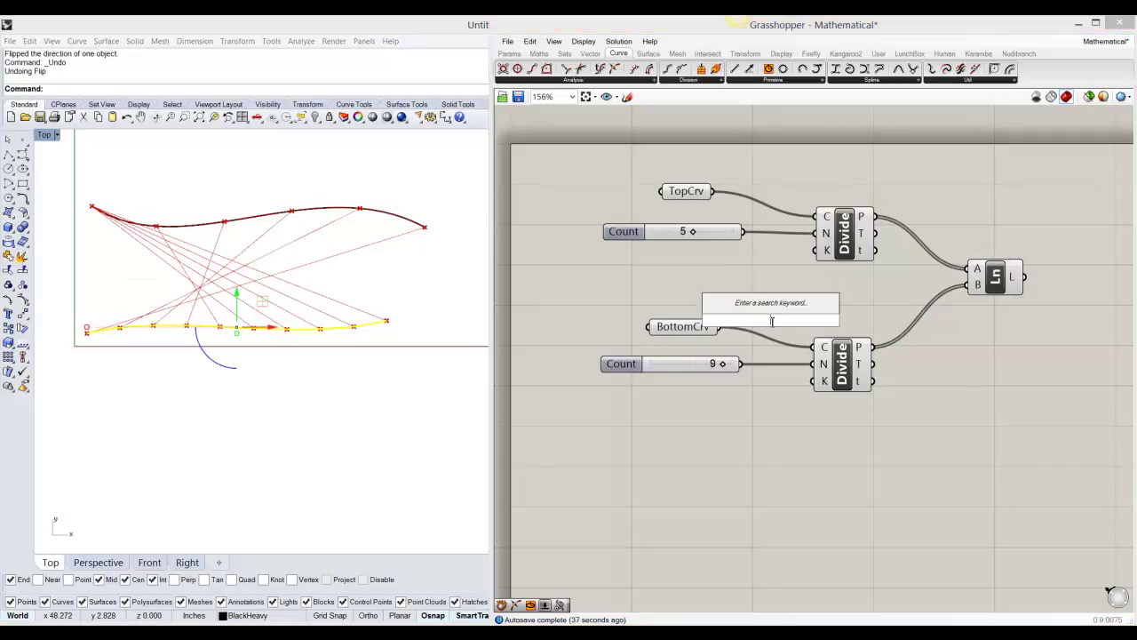
type("flip")
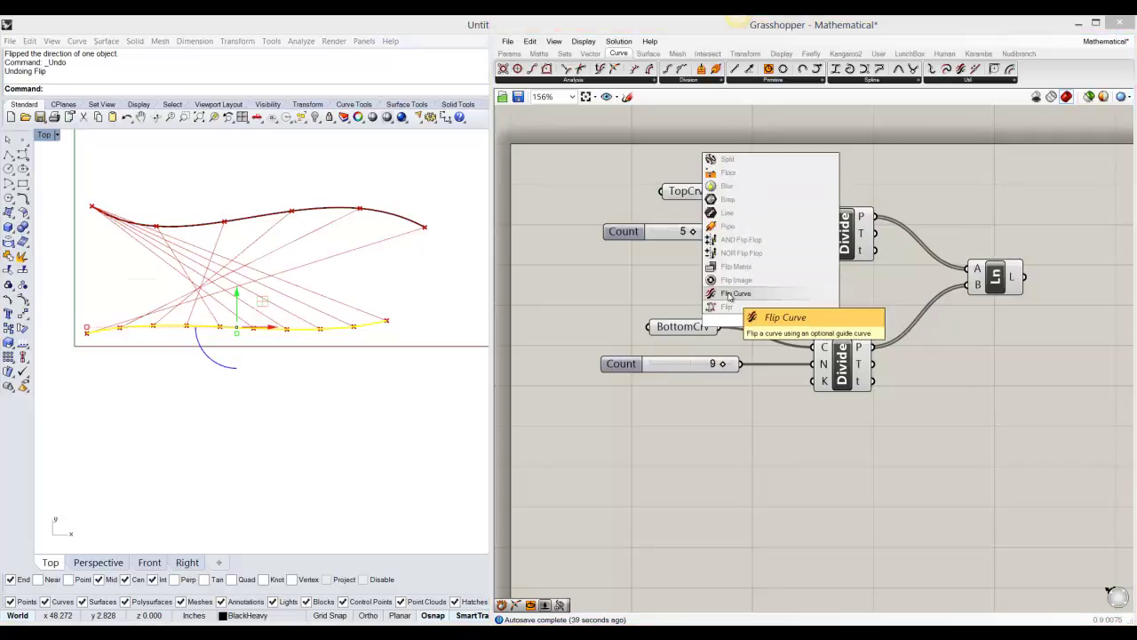
left_click(728, 294)
left_click(679, 326)
left_click_drag(679, 326, 815, 347)
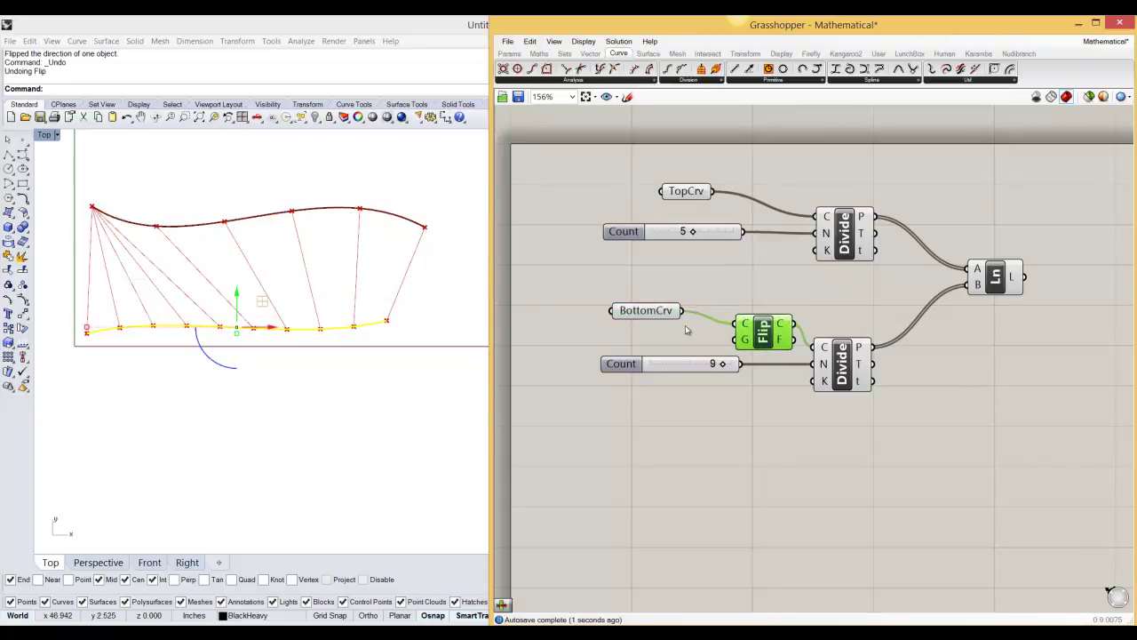
left_click(708, 322)
Reconnect BottomCrv directly to its Divide Curve component and delete the Flip Curve component.
left_click_drag(684, 311, 815, 346)
left_click(762, 331)
key("Delete")
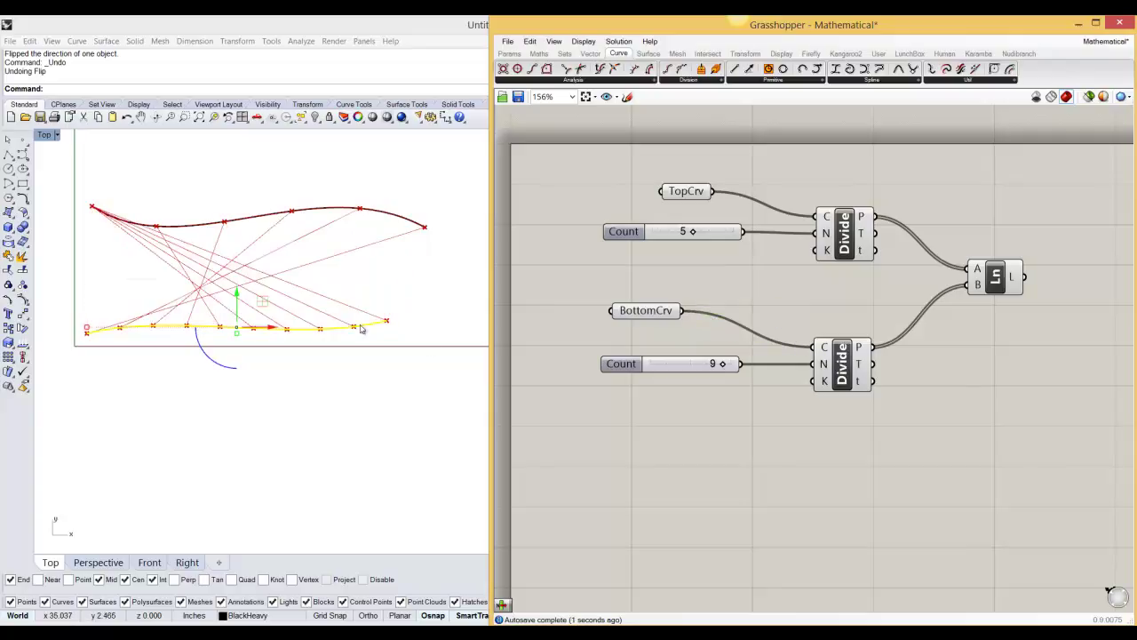
Reverse the bottom curve's direction in Rhino with the Flip command and deselect the curve.
type("Flip")
key("Return")
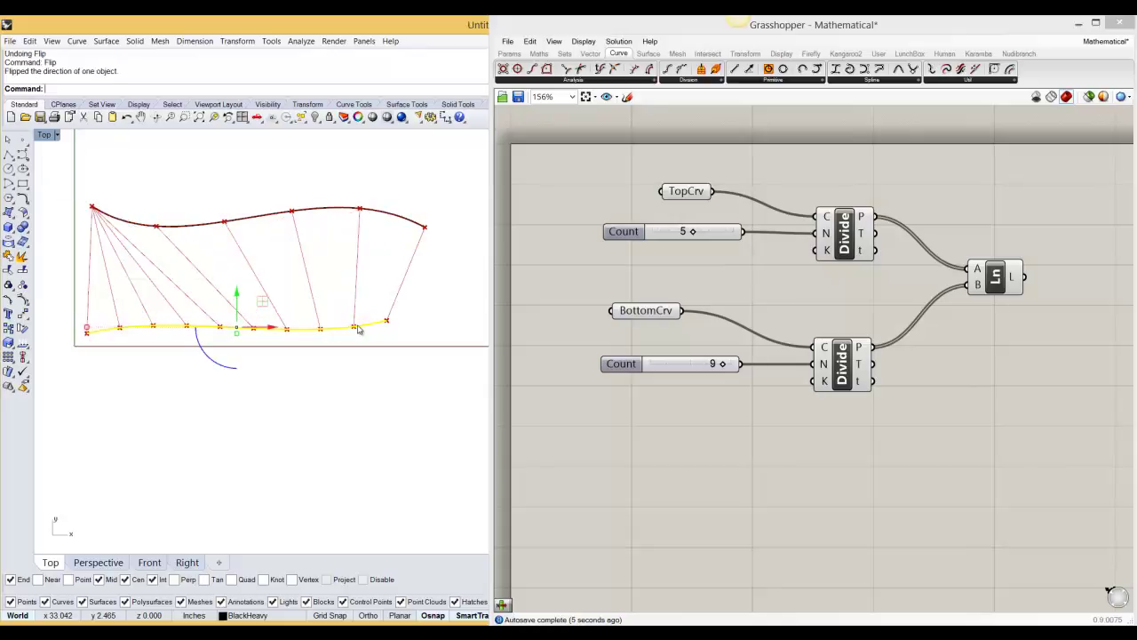
right_click_drag(412, 322, 410, 325)
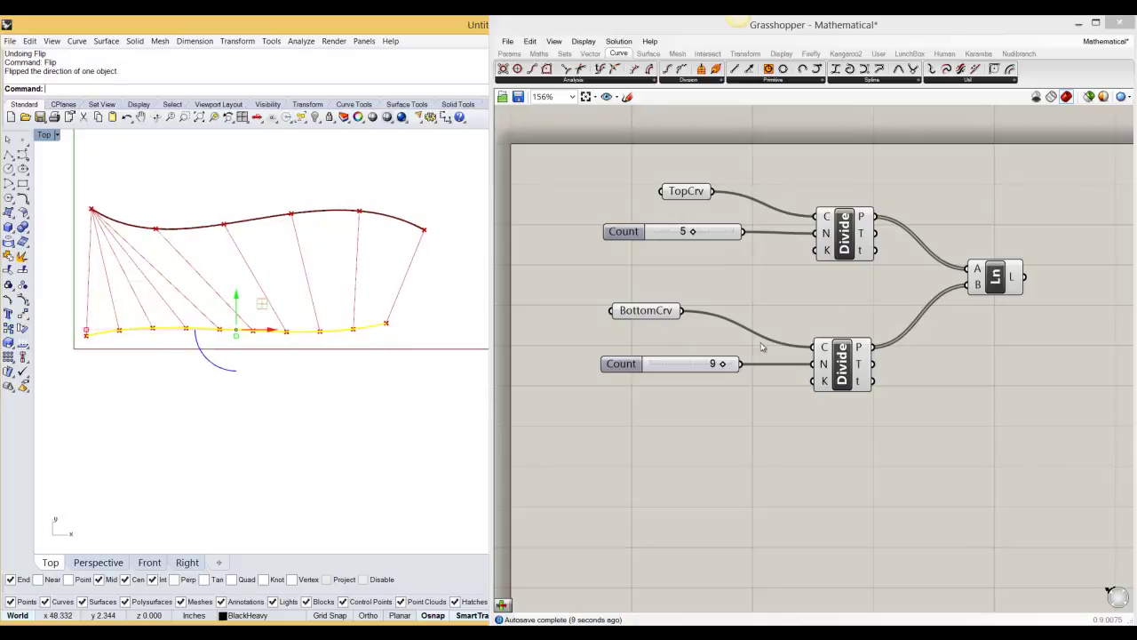
left_click(436, 325)
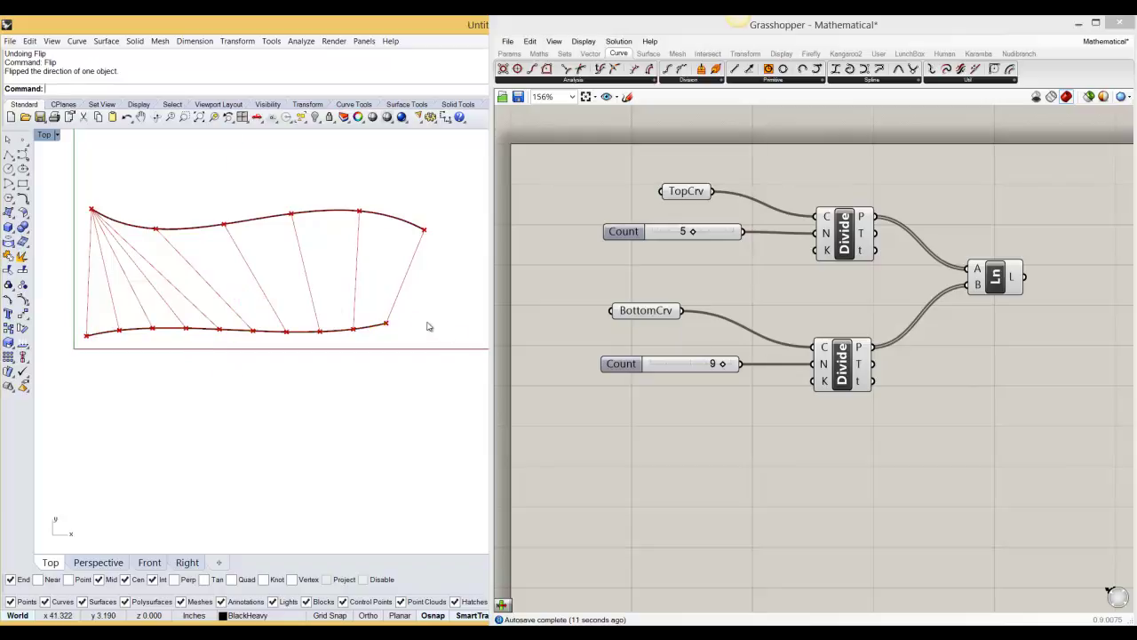
Examine how the lines pair the division points of the two curves, checking both Divide Curve components and the Line component.
scroll(429, 322, "down", 8)
scroll(387, 312, "up", 4)
scroll(351, 311, "up", 4)
scroll(350, 310, "down", 3)
right_click_drag(377, 335, 326, 336)
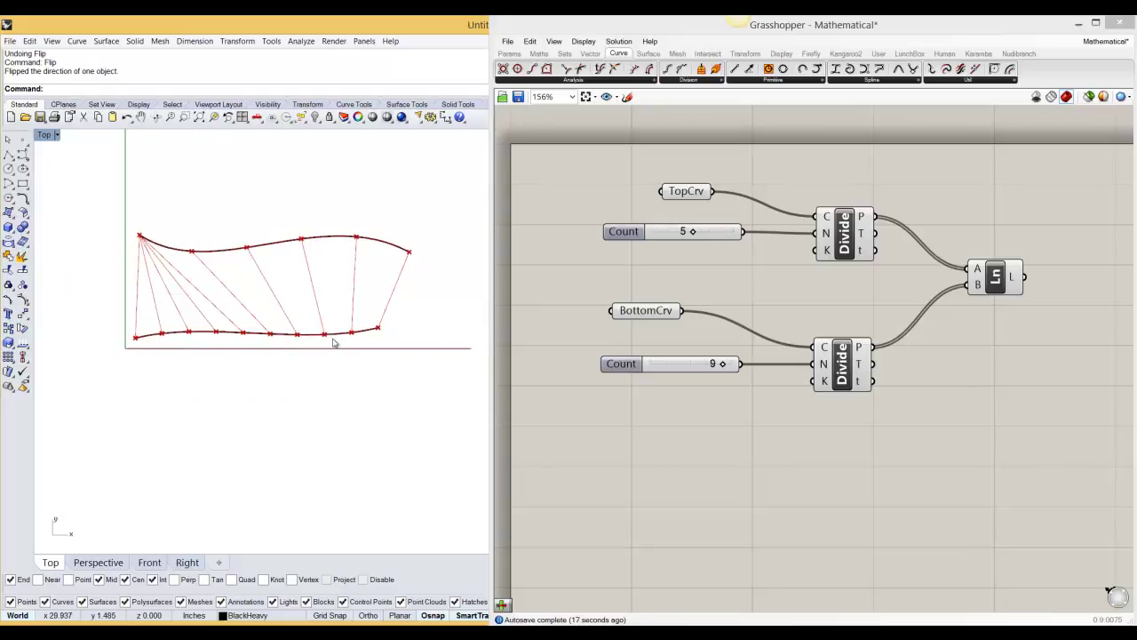
scroll(229, 316, "up", 4)
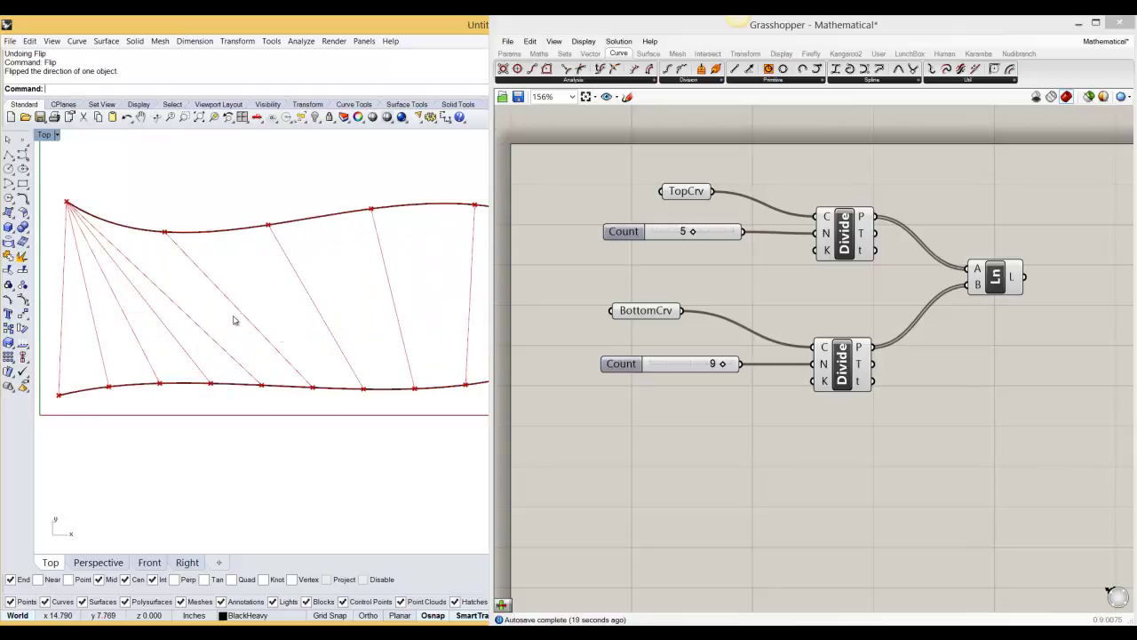
scroll(305, 307, "down", 2)
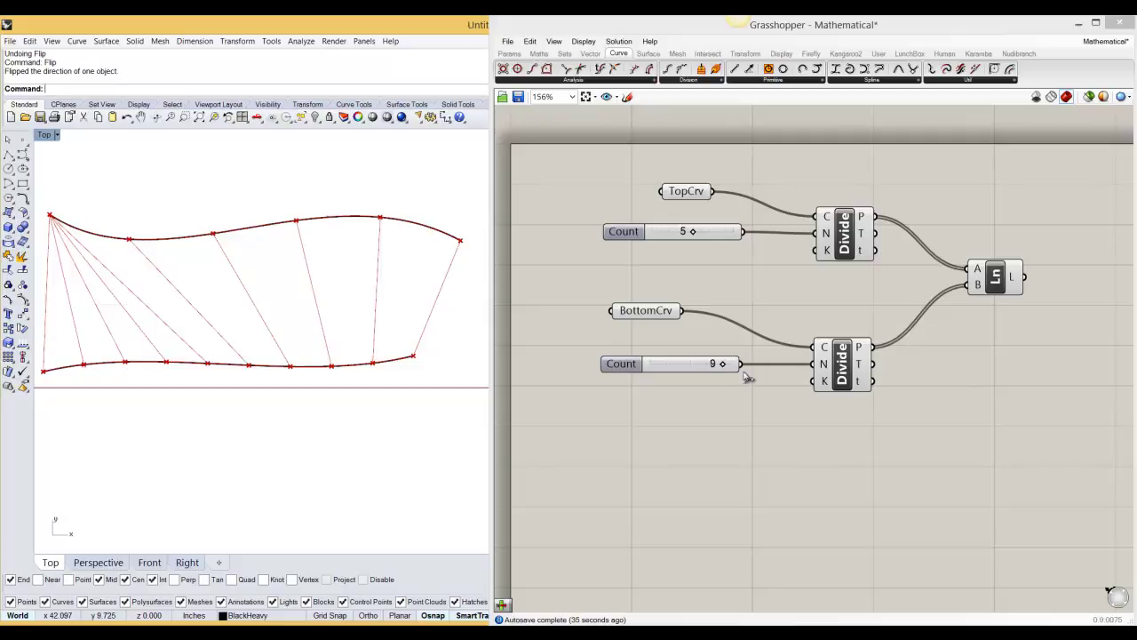
left_click(842, 368)
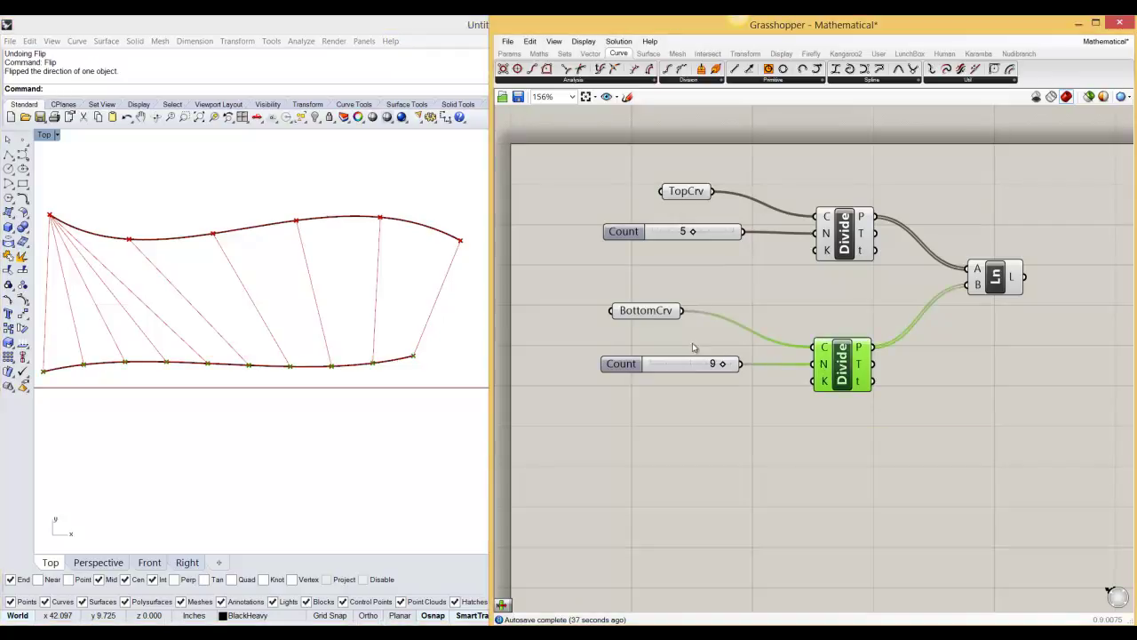
left_click(844, 248)
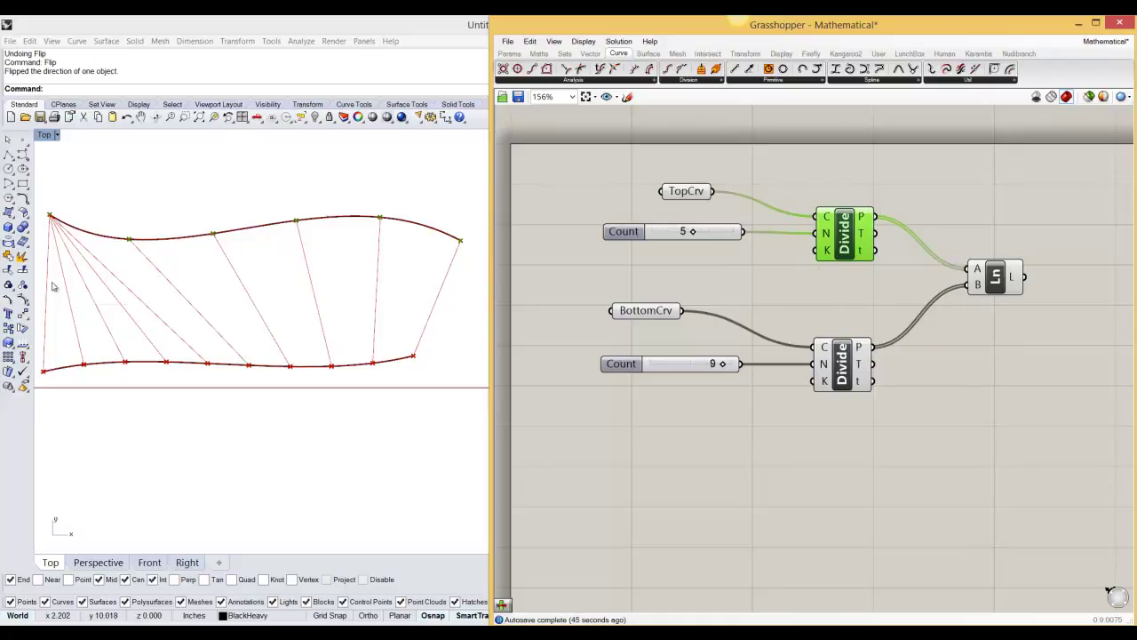
right_click_drag(1015, 355, 892, 338)
left_click(888, 267)
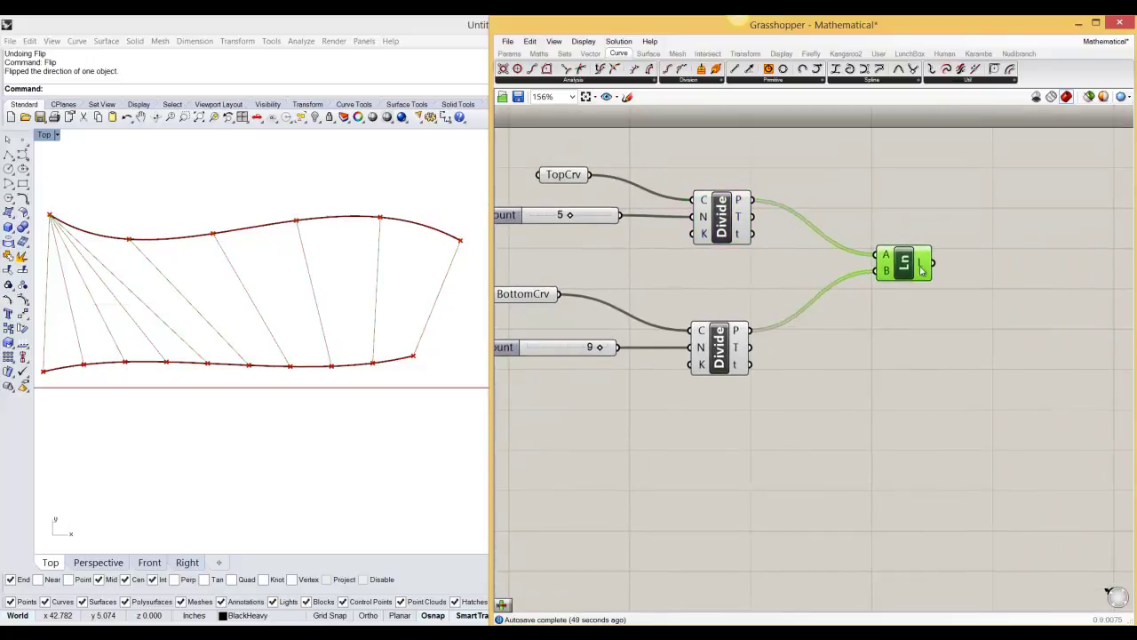
Set TopCrv's Count slider to 6 and add a Shortest List component fed by the Points outputs of both Divide Curve components.
scroll(893, 271, "up", 5)
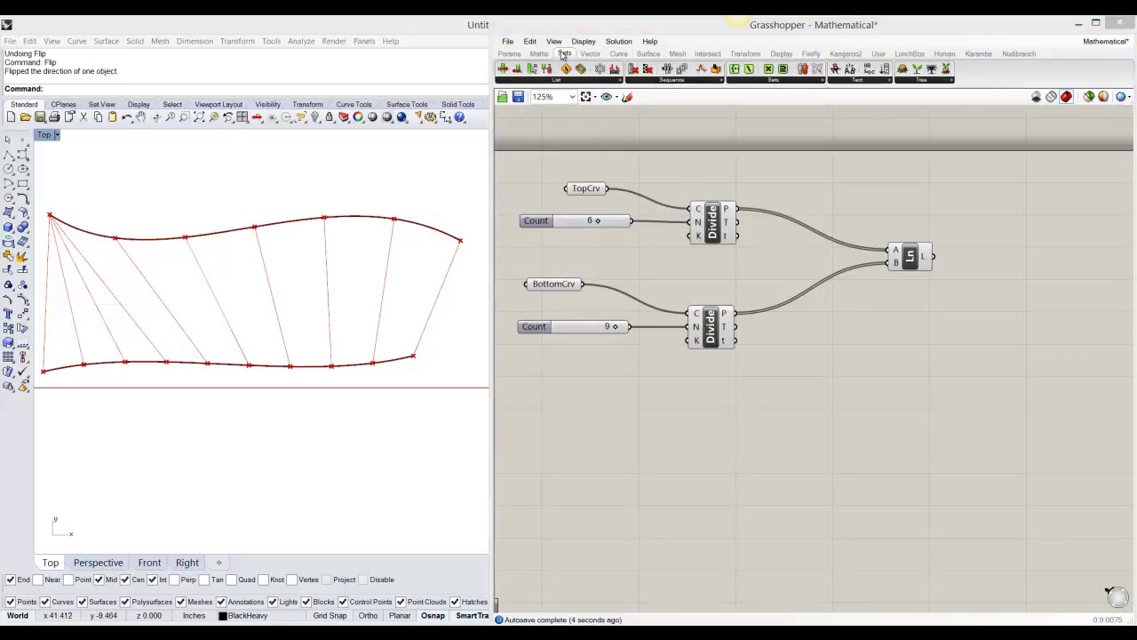
left_click(612, 82)
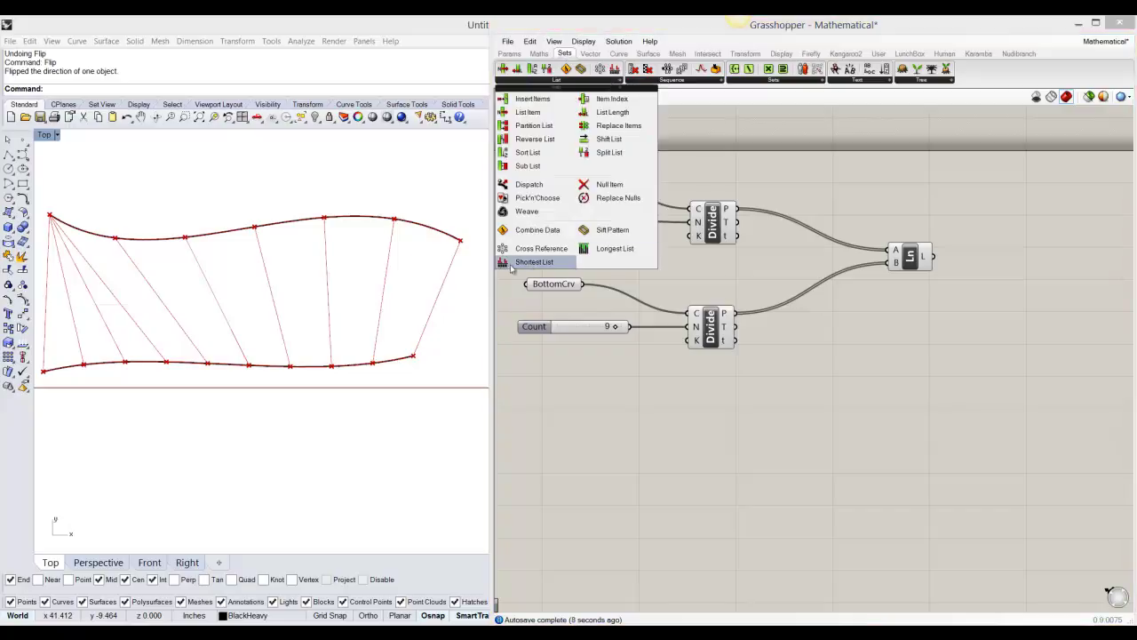
left_click_drag(508, 264, 810, 296)
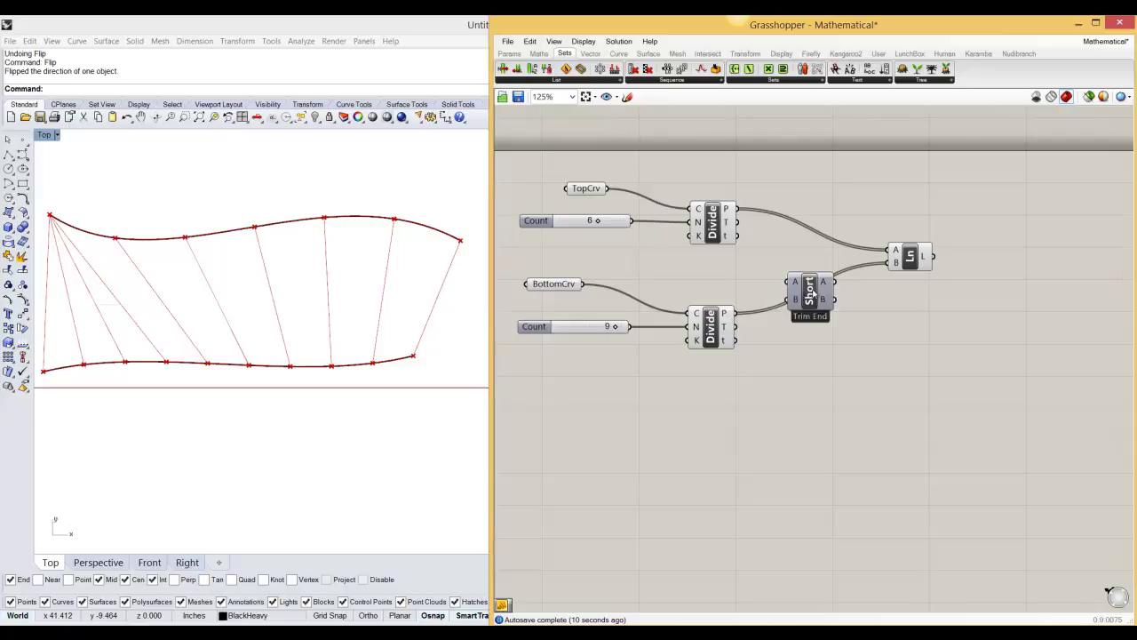
left_click_drag(736, 209, 791, 281)
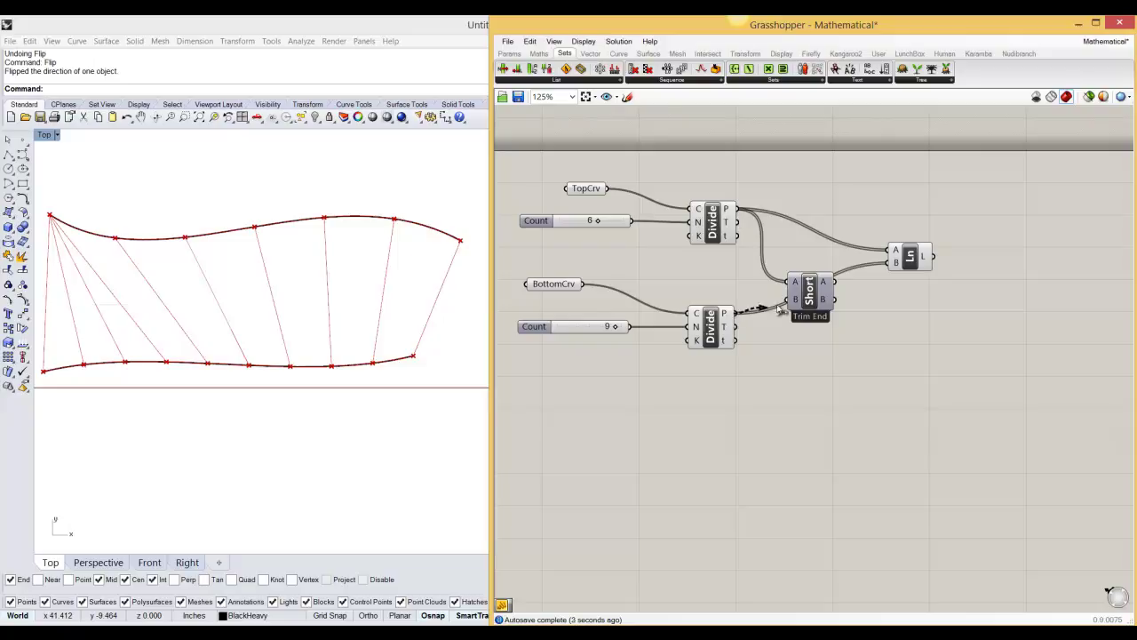
left_click_drag(810, 302, 810, 276)
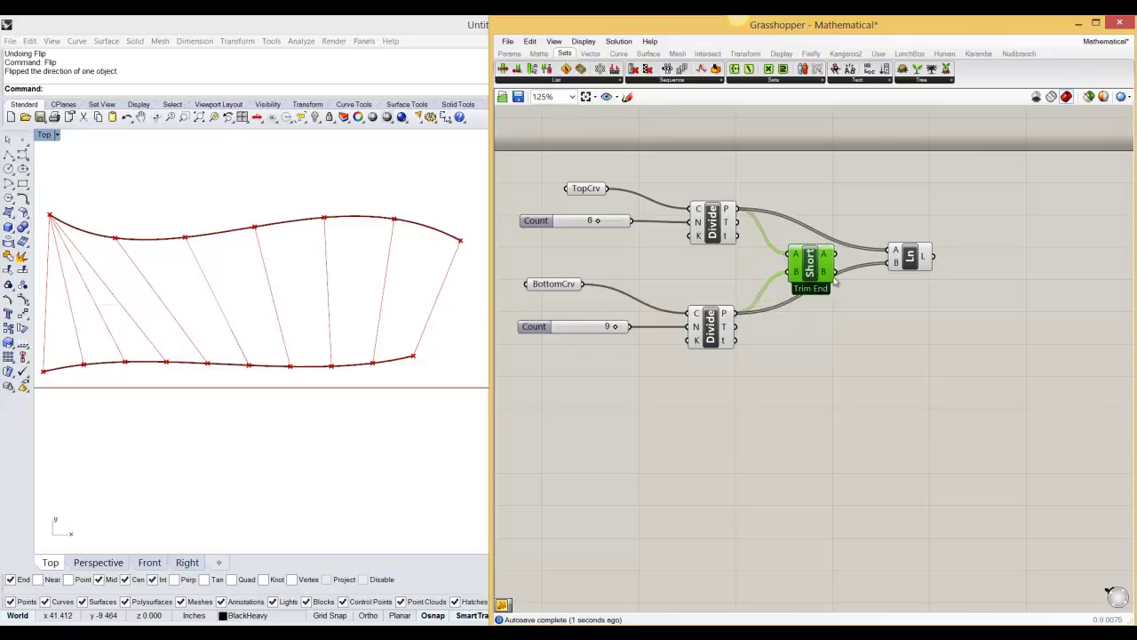
left_click(847, 303)
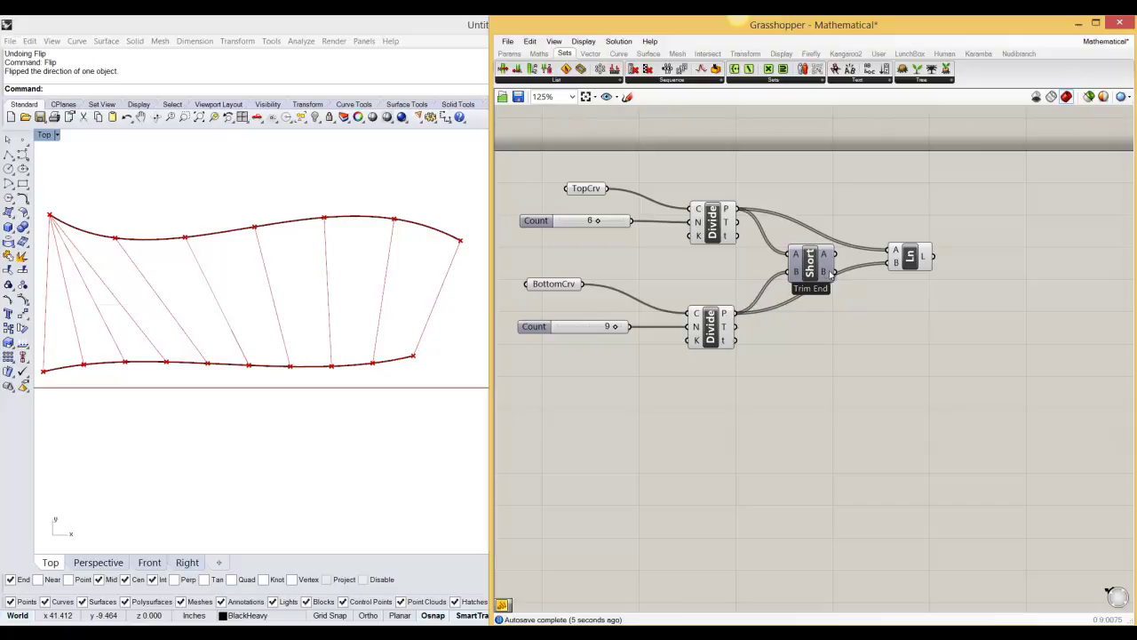
Feed the Line component's B input from the Shortest List's B output, and try its A output with the component moved down.
left_click_drag(827, 274, 891, 265)
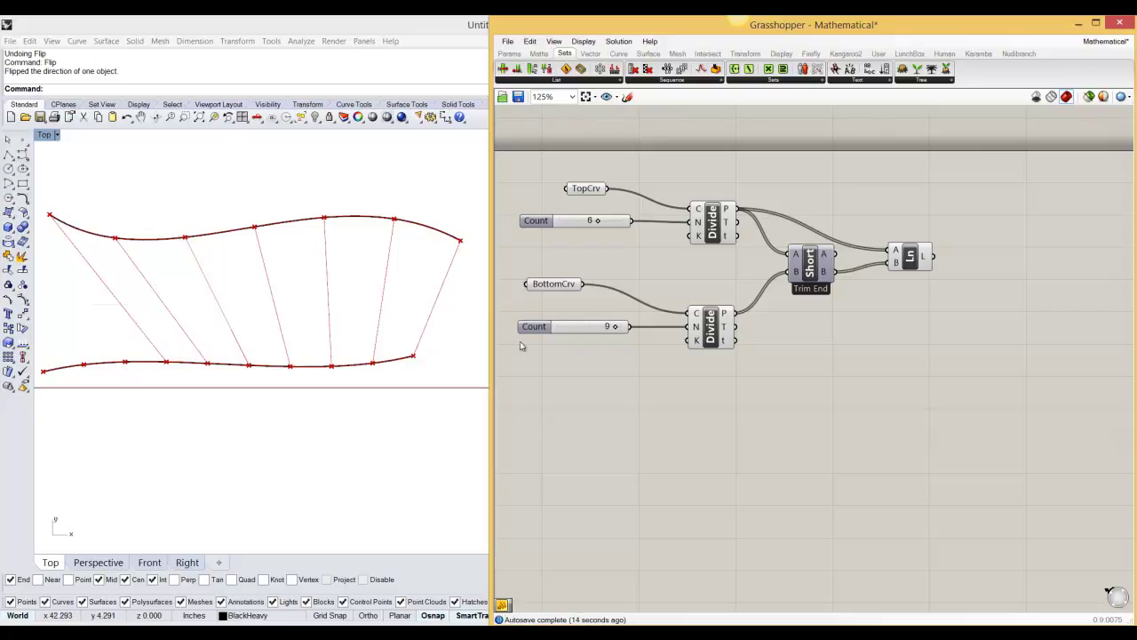
left_click_drag(812, 278, 886, 274)
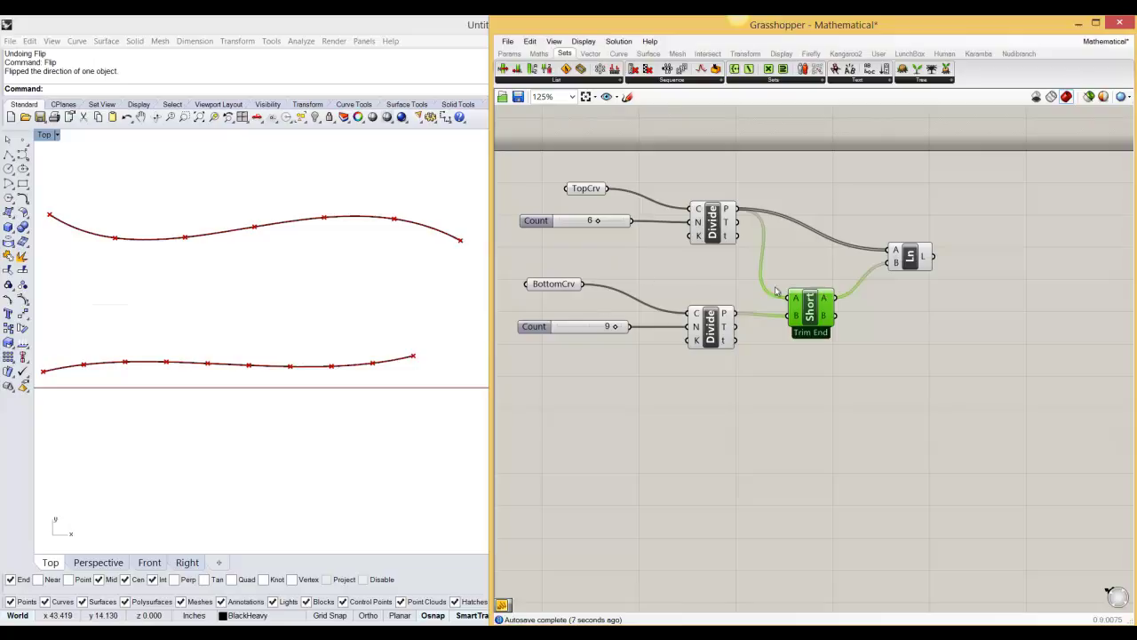
Add a Longest List component below the Shortest List, fed by both Divide Curve Points outputs, and wire its B output into the Line's B input.
left_click(831, 372)
double_click(827, 368)
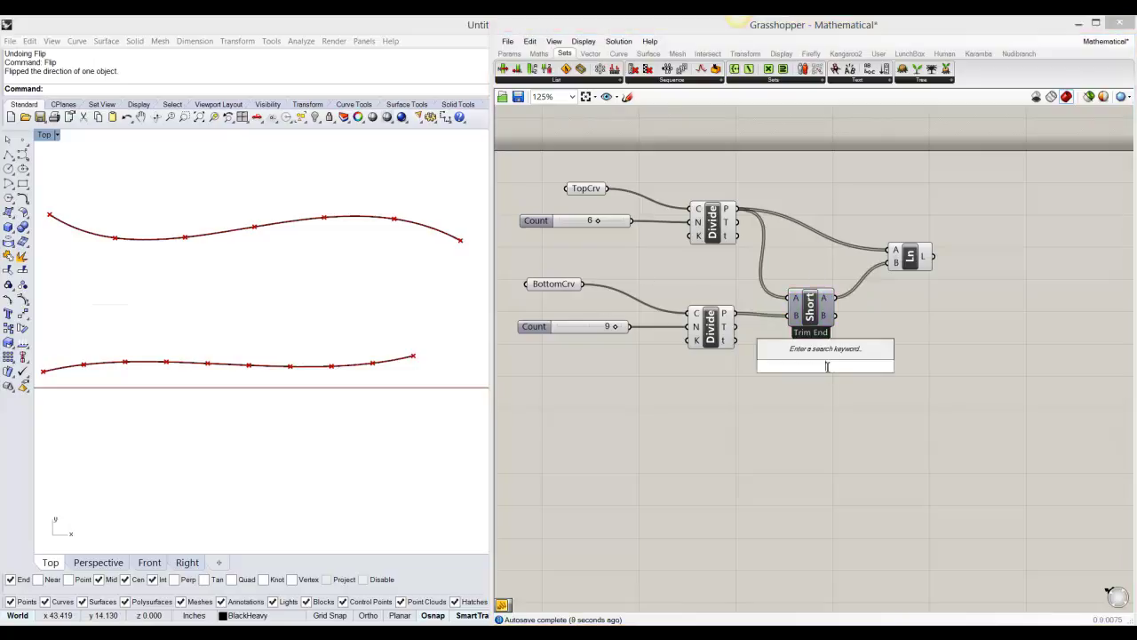
left_click(557, 80)
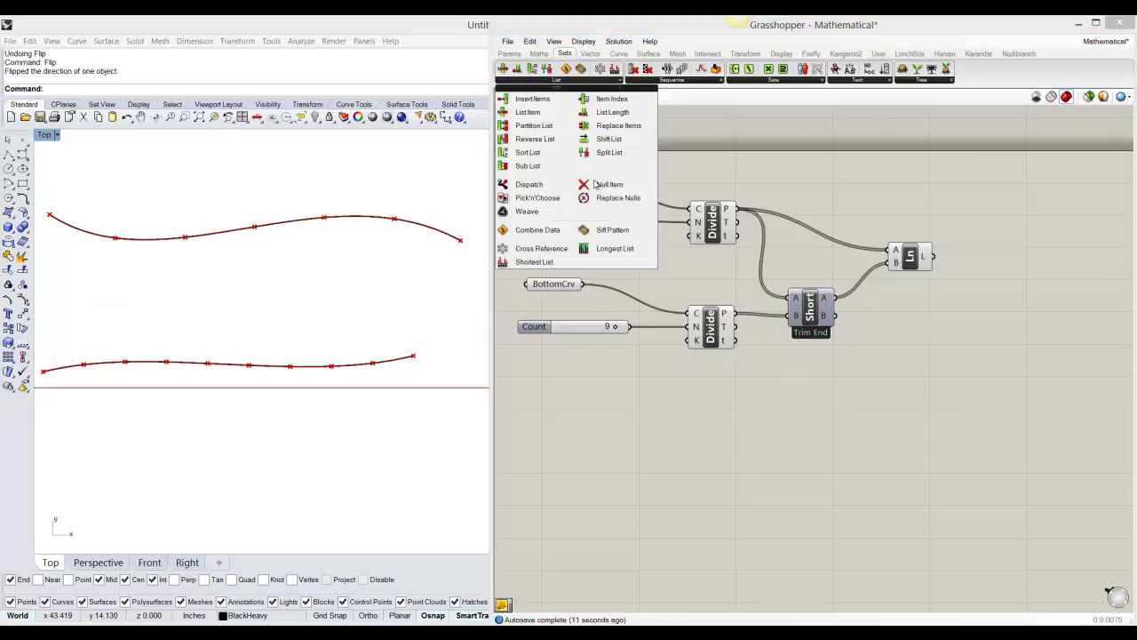
left_click(613, 249)
left_click(829, 363)
left_click_drag(812, 313, 824, 249)
left_click_drag(830, 366, 819, 328)
left_click_drag(737, 209, 891, 262)
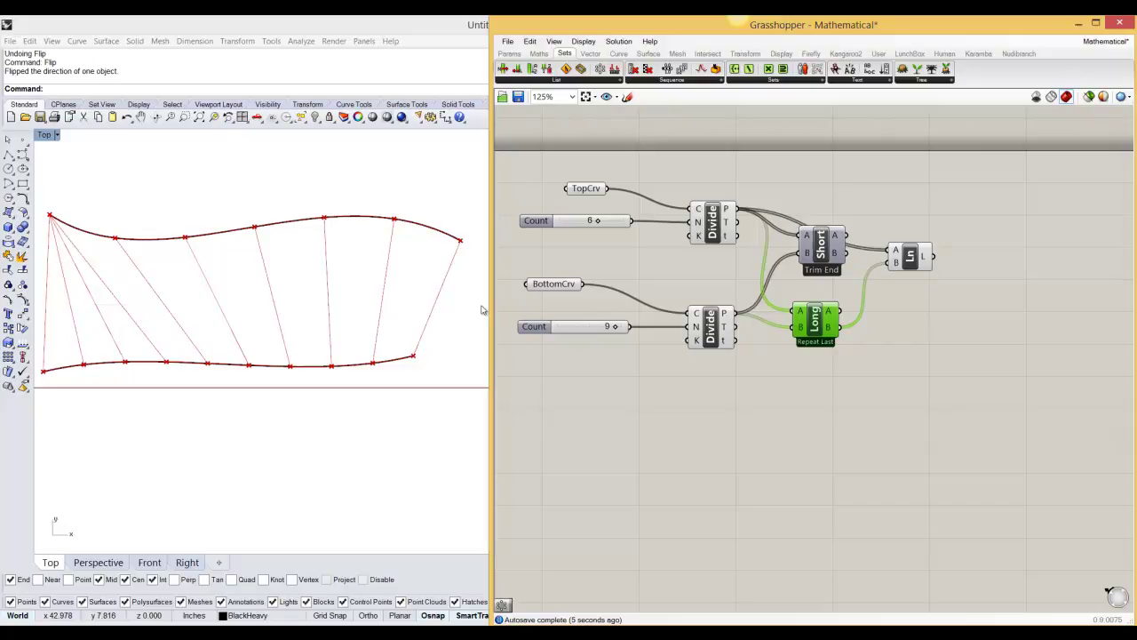
Delete the Shortest List and Longest List components.
left_click_drag(883, 384, 800, 217)
key("Delete")
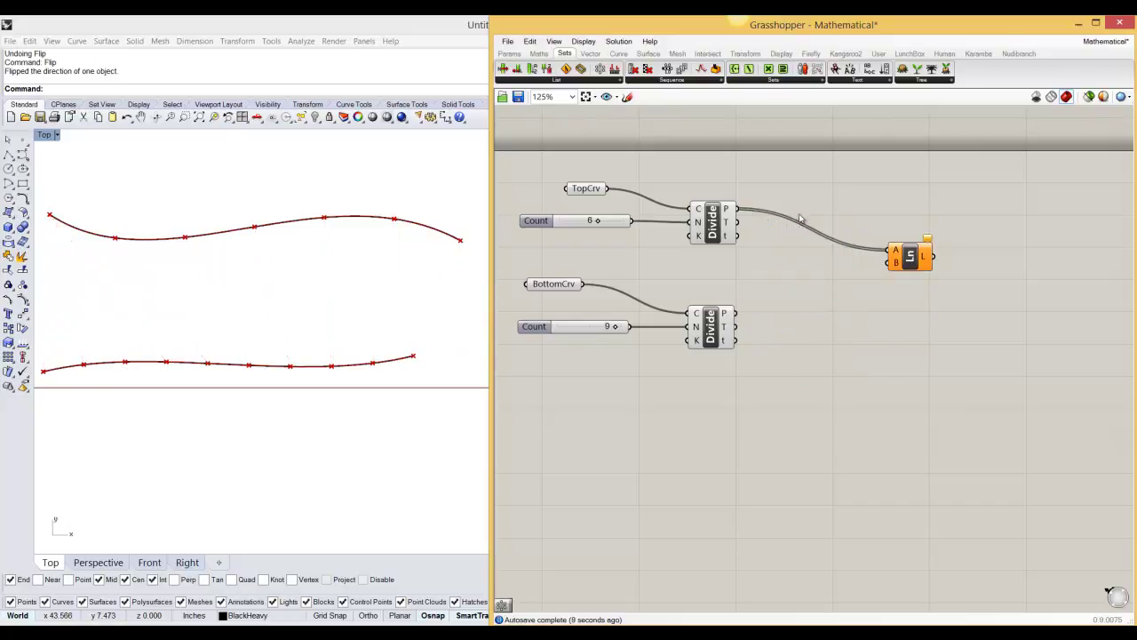
Drive BottomCrv's Divide Curve from TopCrv's Count slider, delete the redundant bottom slider and move the lower Divide Curve up.
left_click_drag(717, 347, 717, 308)
left_click_drag(616, 328, 604, 397)
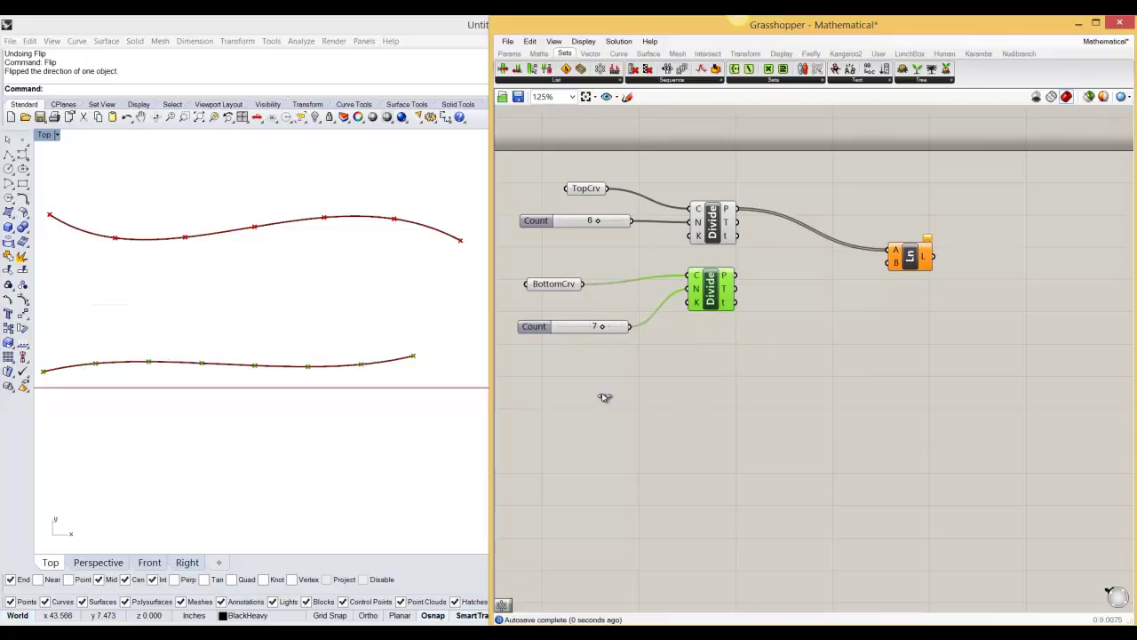
left_click_drag(589, 327, 586, 432)
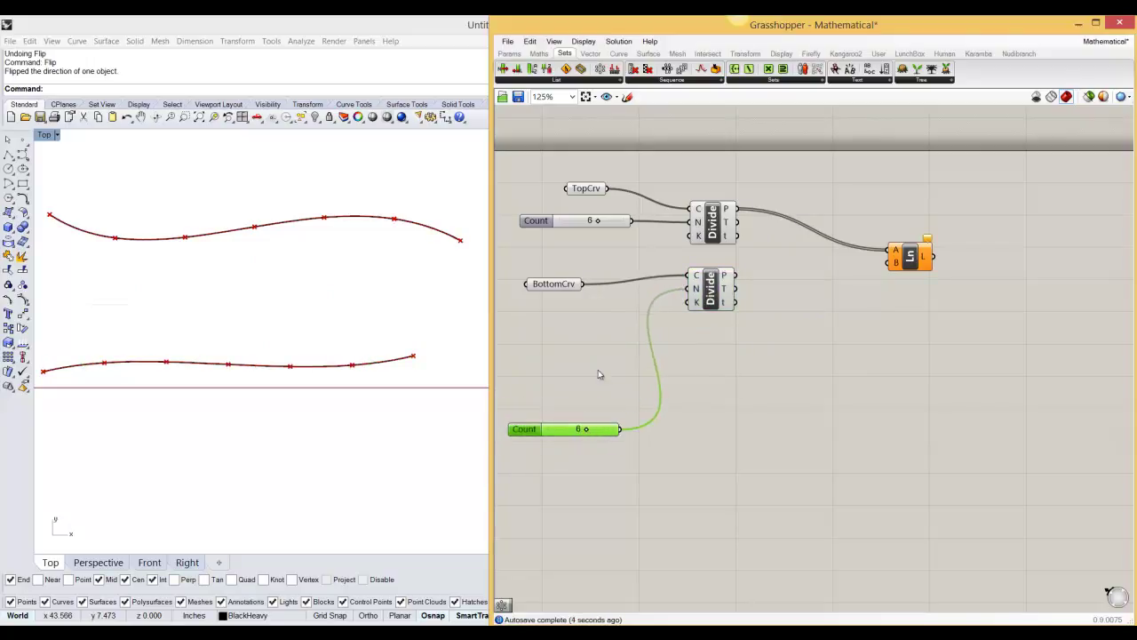
left_click_drag(630, 220, 689, 297)
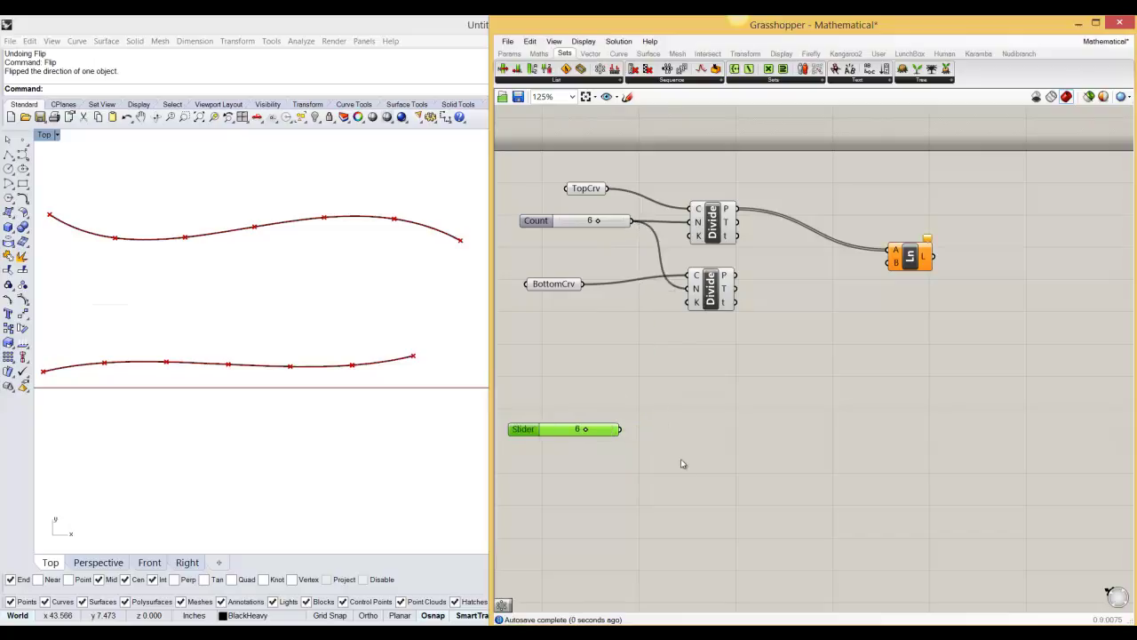
key("Delete")
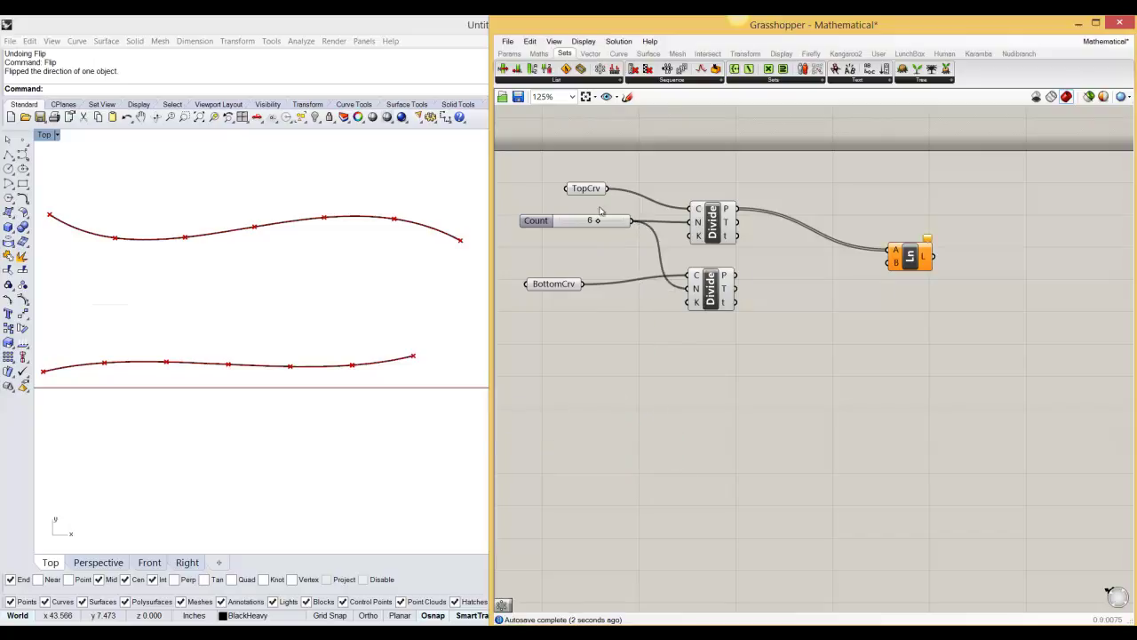
Set the shared Count slider to 9 and connect the lower Divide Curve's Points output to the Line's B input.
mouse_move(598, 221)
left_mouse_down()
mouse_move(613, 222)
mouse_move(587, 221)
mouse_move(616, 220)
left_mouse_up()
left_click_drag(726, 274, 896, 262)
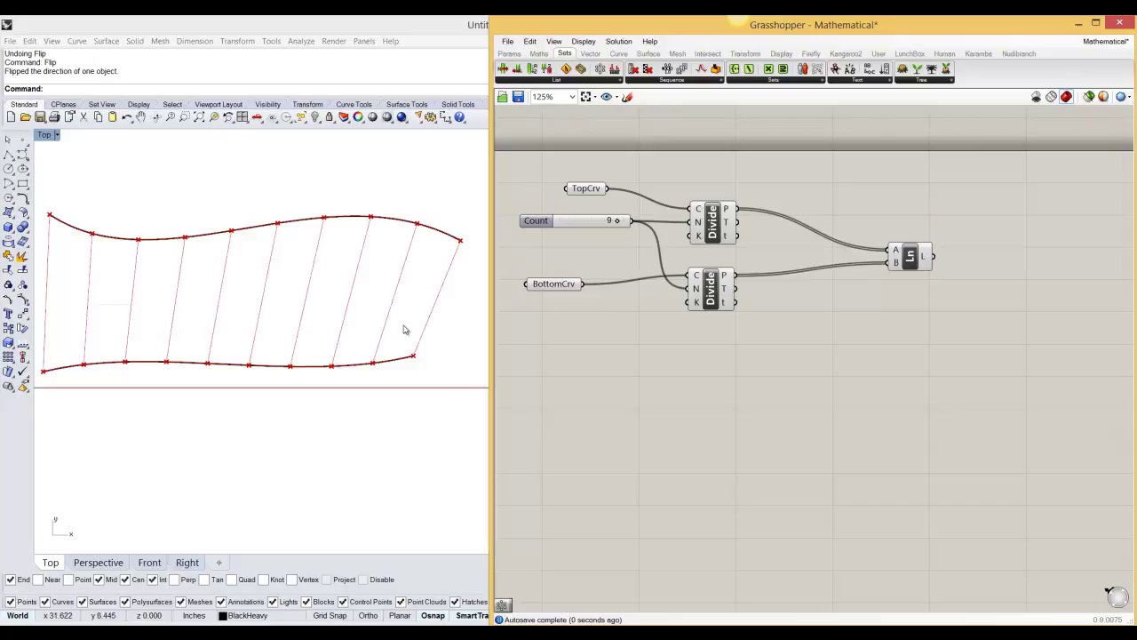
left_click_drag(718, 291, 717, 279)
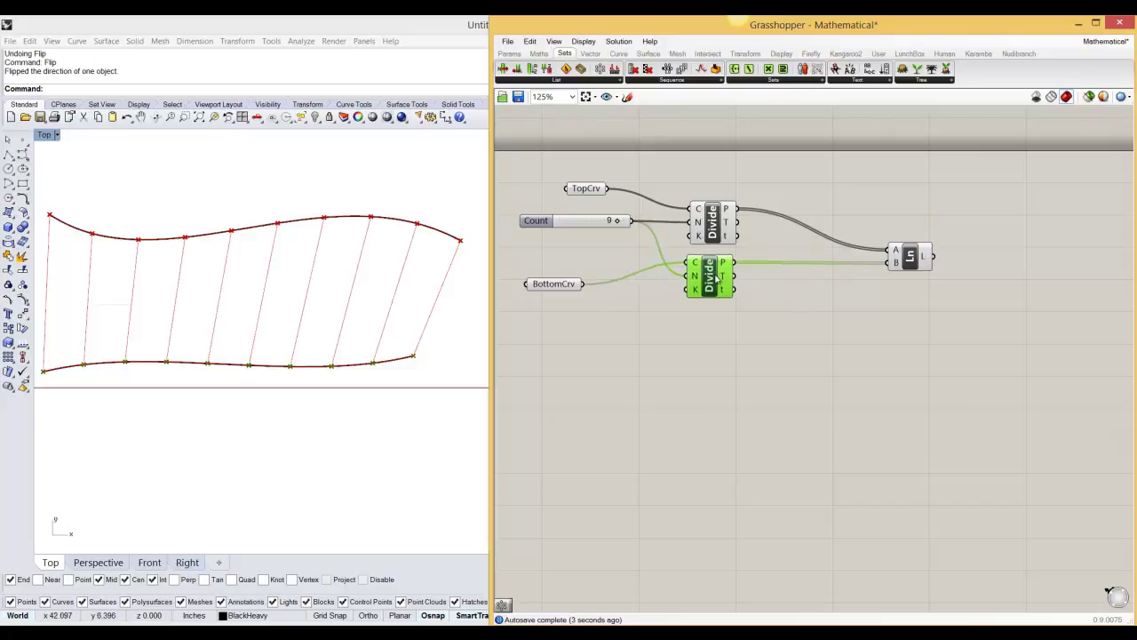
Replace Rhino's maximized Top viewport with a maximized Perspective viewport showing the curves and connecting lines at an angle.
right_click_drag(293, 318, 304, 287)
double_click(43, 135)
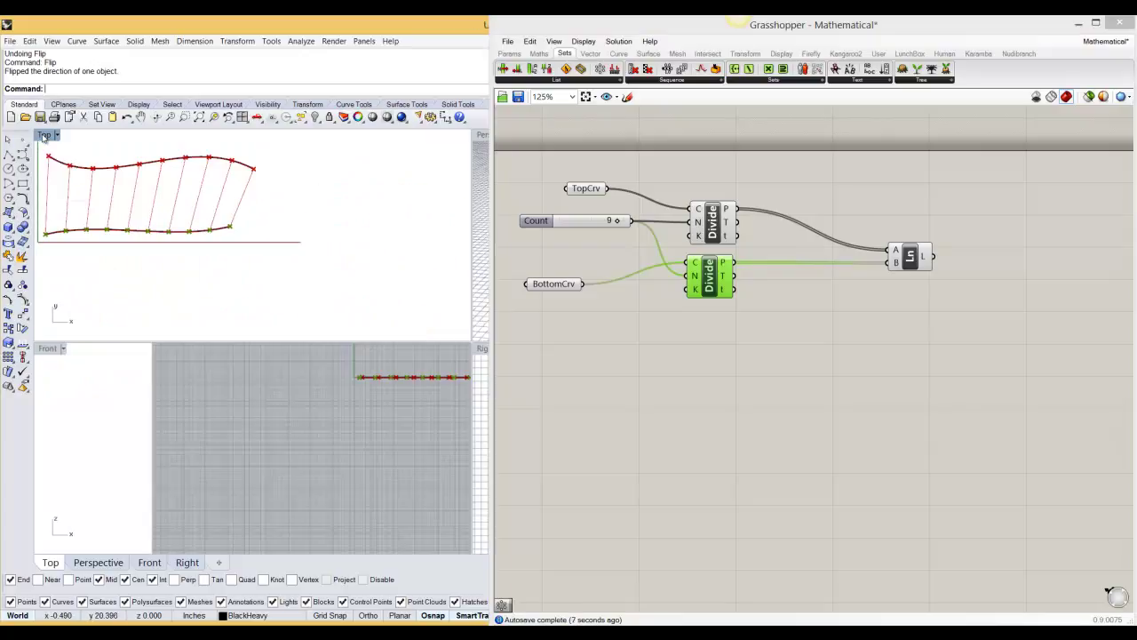
double_click(480, 136)
right_click_drag(376, 208, 353, 331)
right_click_drag(426, 330, 287, 294)
Move the Line component closer to the Divide Curve components and add a Pipe component beside it.
left_click_drag(910, 257, 819, 241)
left_click(908, 261)
double_click(908, 261)
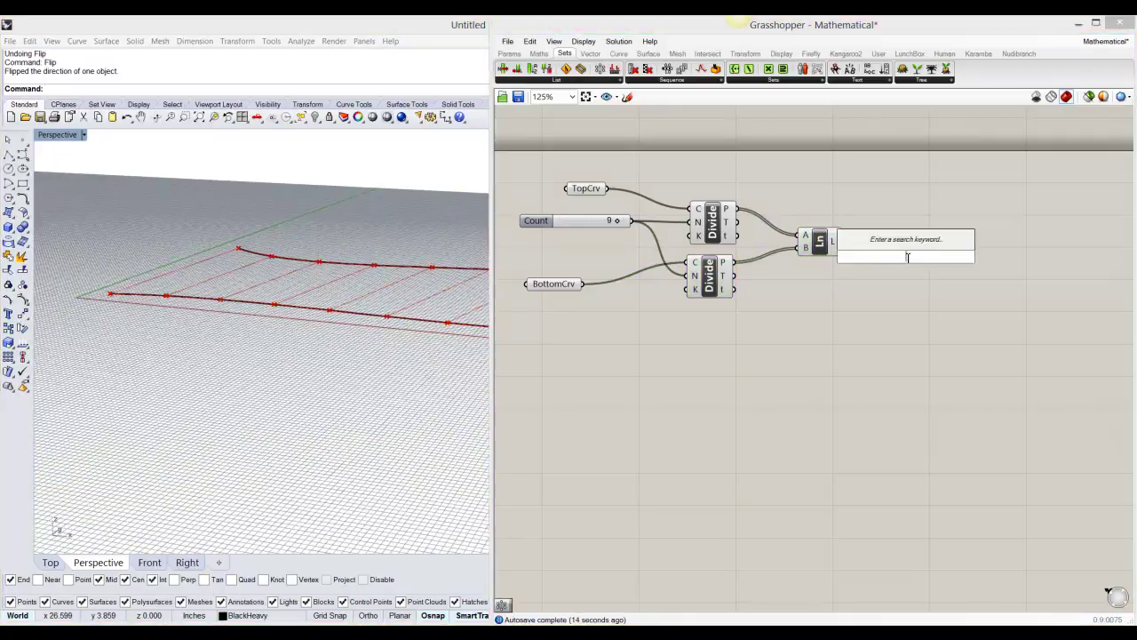
type("pipe")
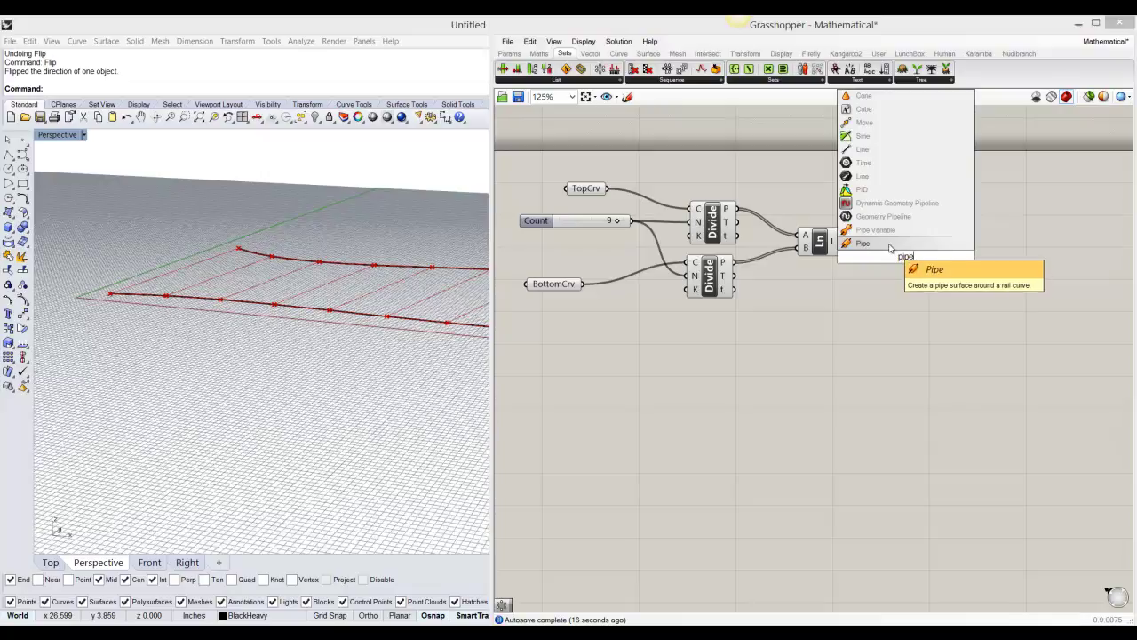
key("Return")
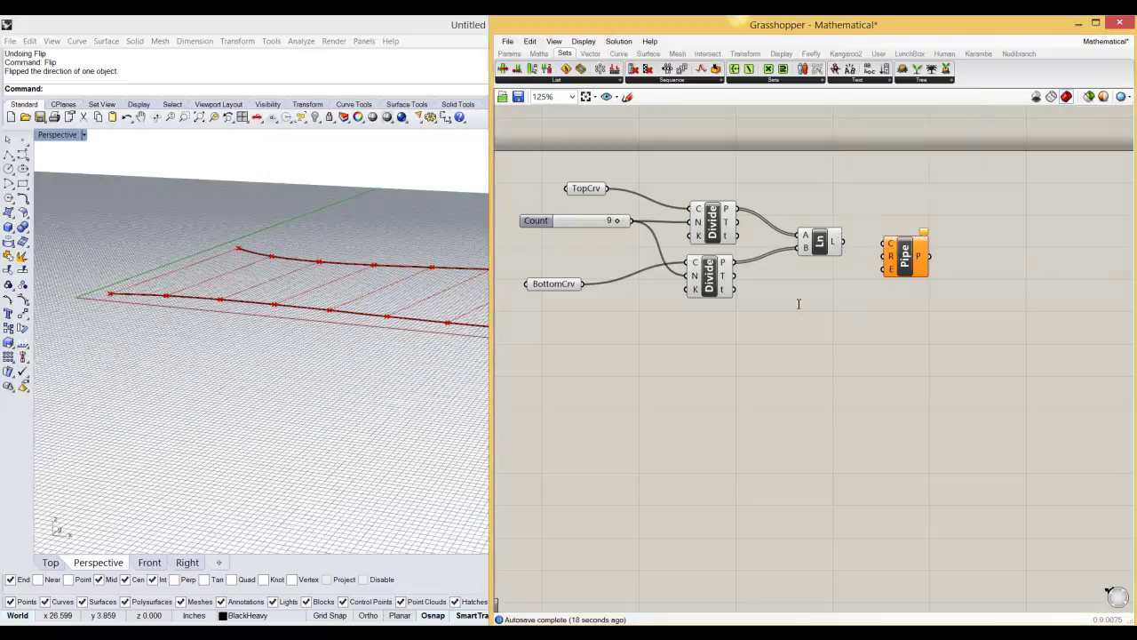
Feed the Pipe with a new 0.25 slider as its radius and the Line output as its curve, and inspect the pipes in Perspective.
double_click(797, 308)
type("2")
key("Return")
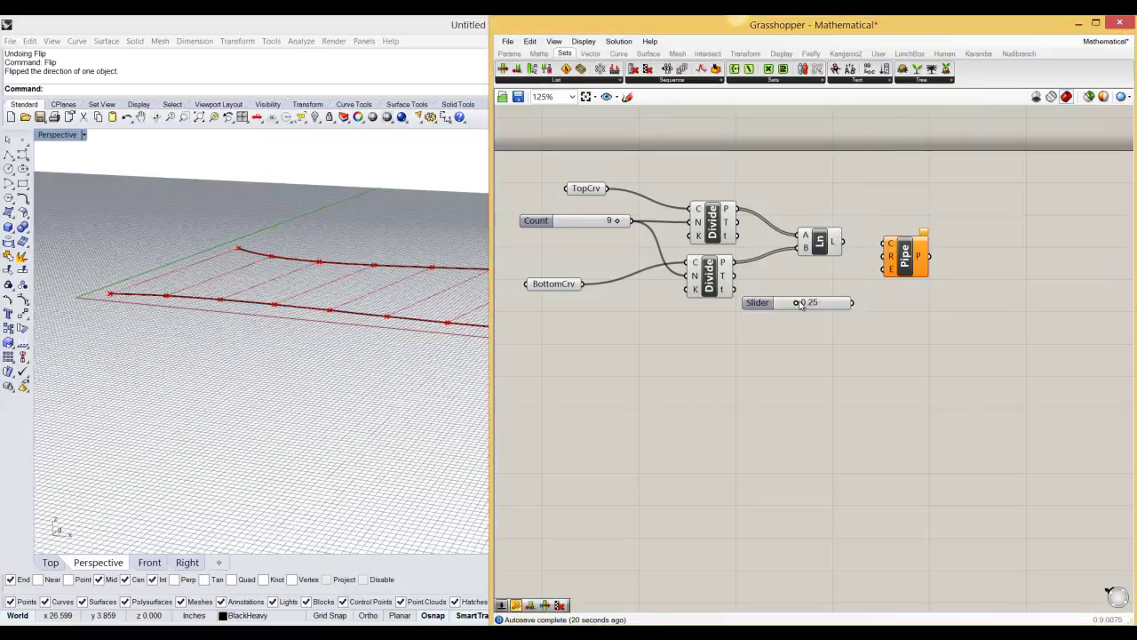
left_click_drag(850, 303, 843, 241)
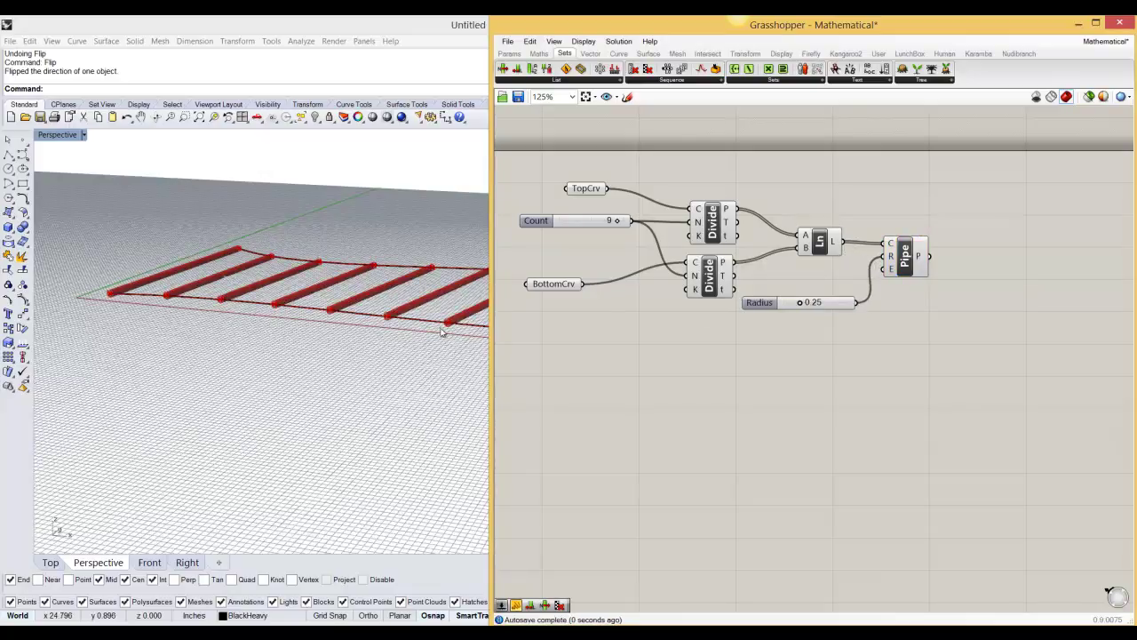
right_click_drag(449, 329, 396, 342)
scroll(387, 354, "up", 5)
scroll(403, 346, "down", 3)
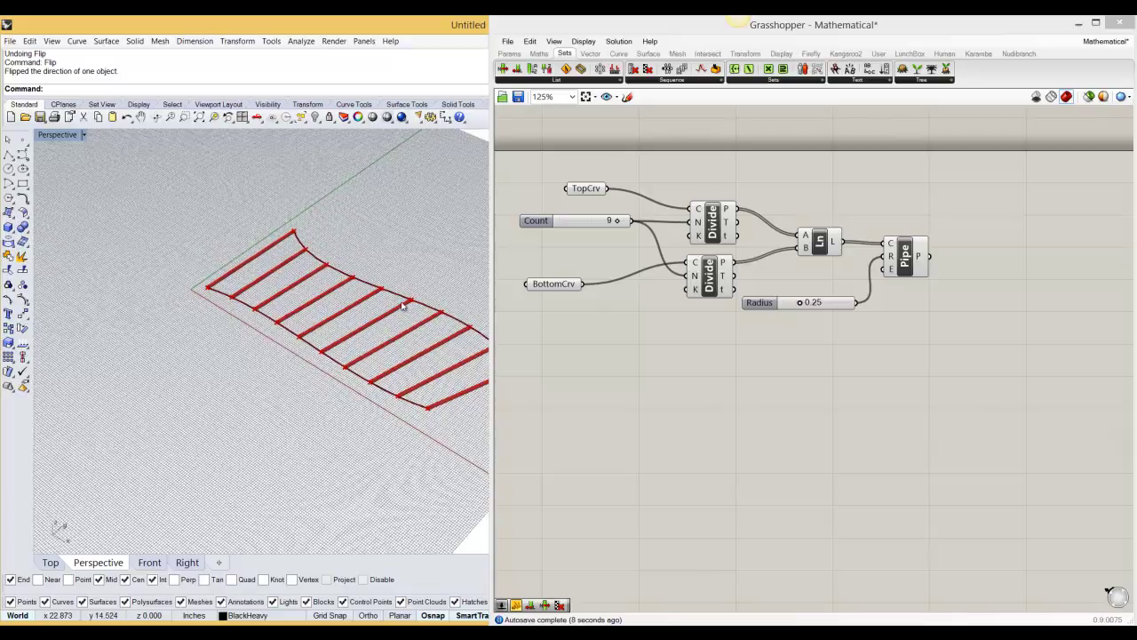